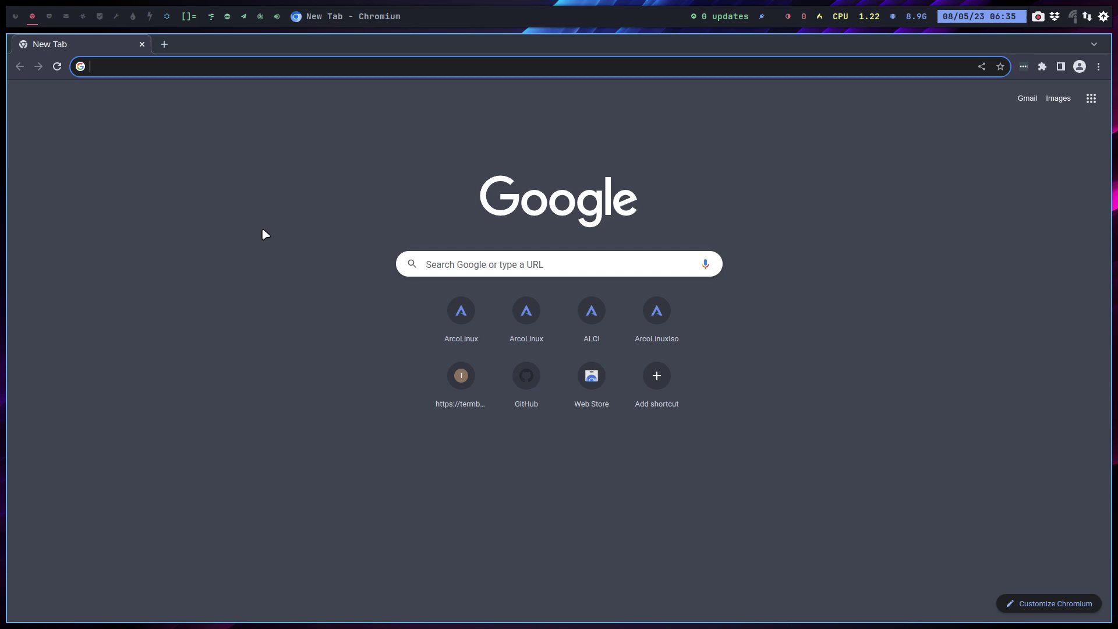
# Step: Load arcolinux.info, go to its Downloads page, and scroll to the ArcoLinuxB ISO sources
pyautogui.write('arcolinux.info')
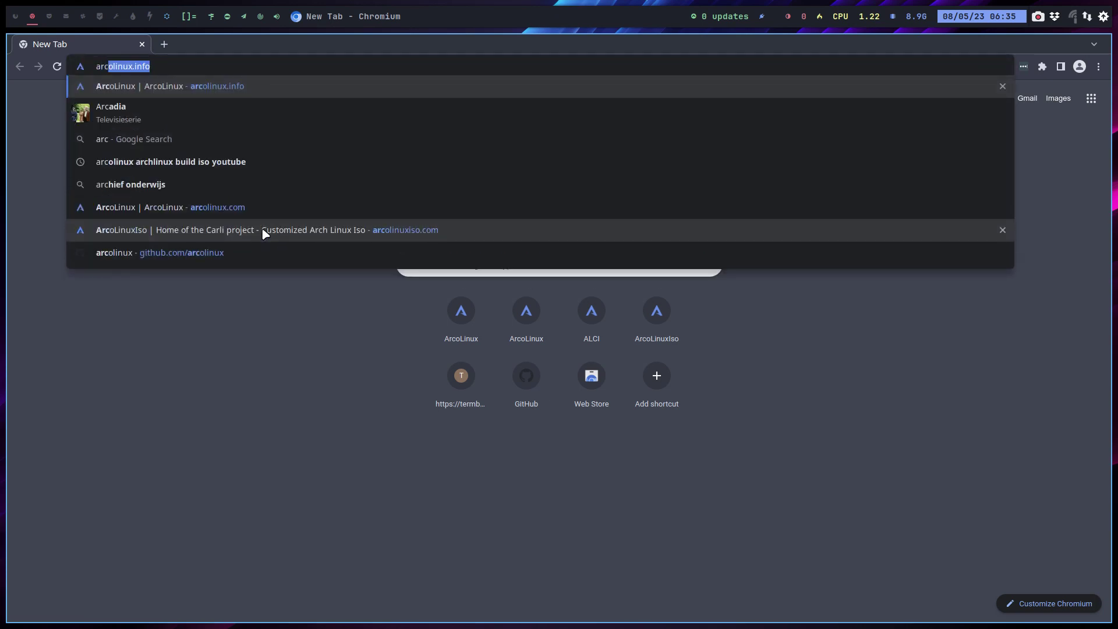
pyautogui.press('Return')
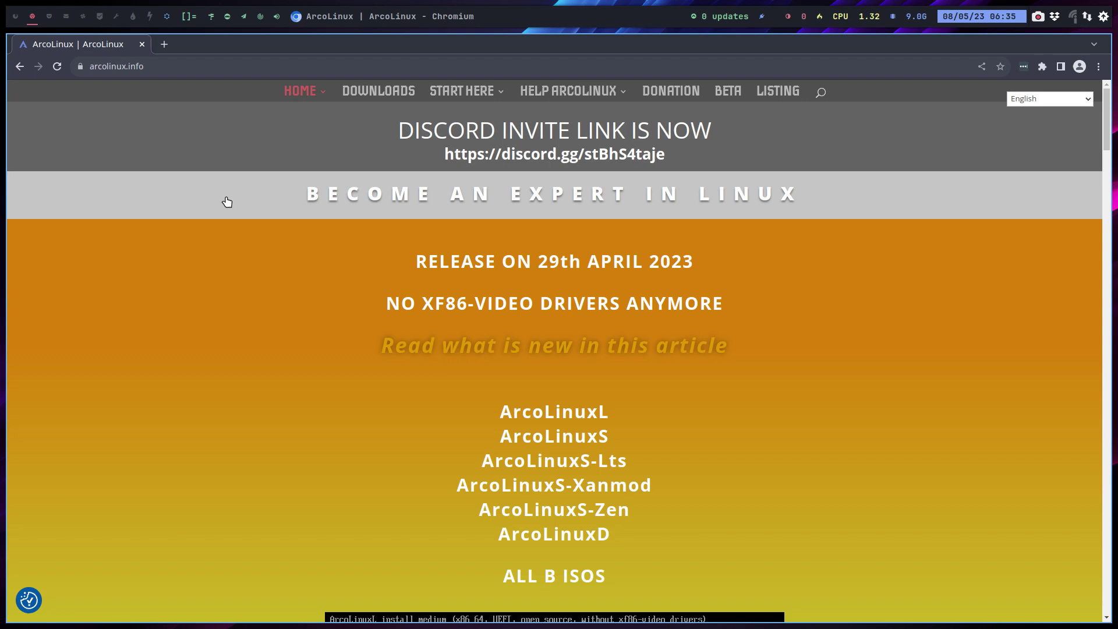
pyautogui.click(381, 93)
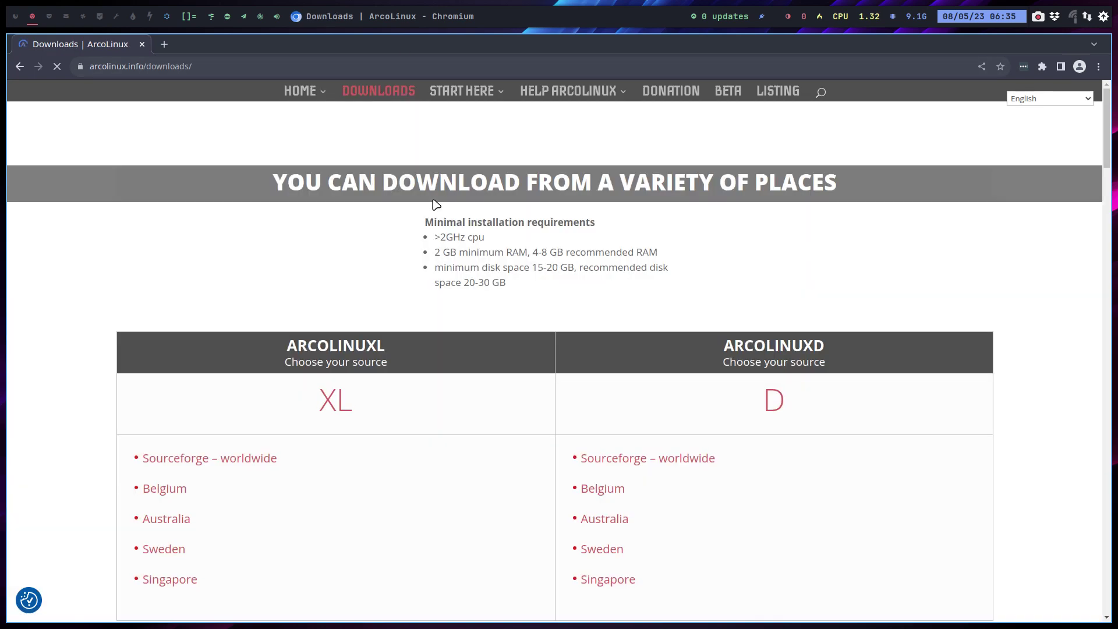
pyautogui.scroll(-3, 435, 279)
pyautogui.scroll(-7, 436, 285)
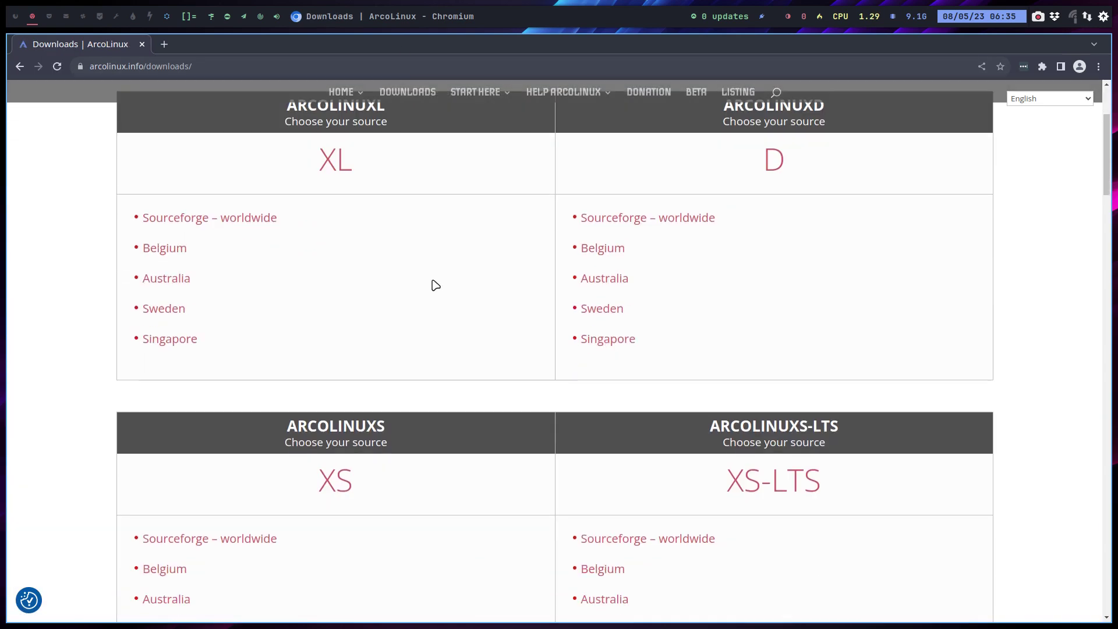
pyautogui.scroll(-3, 435, 285)
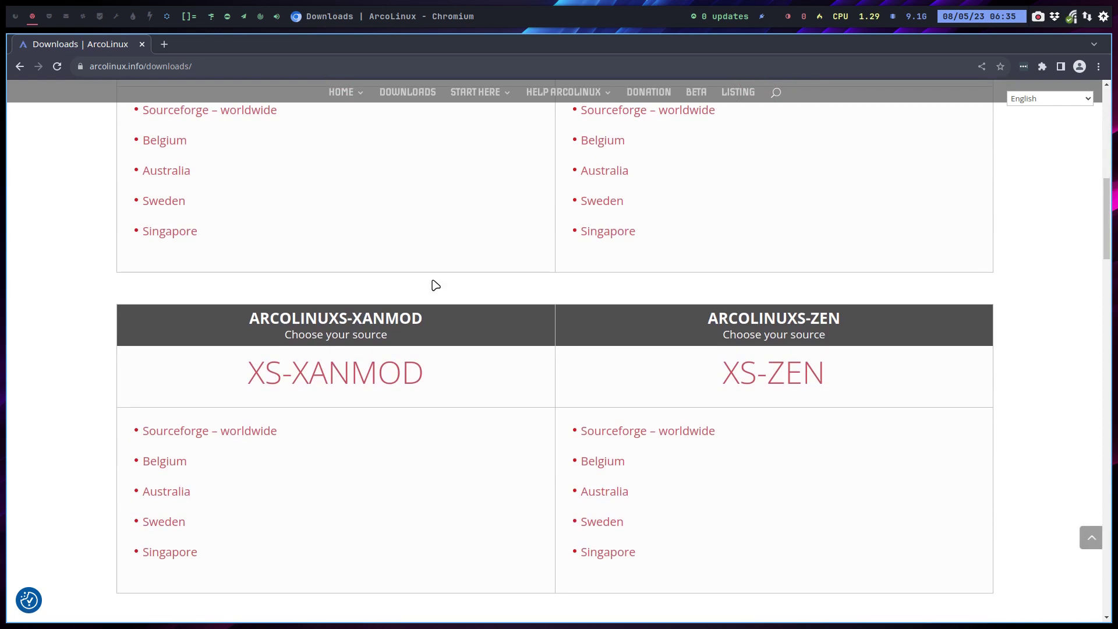
pyautogui.scroll(-4, 435, 286)
pyautogui.scroll(-2, 435, 285)
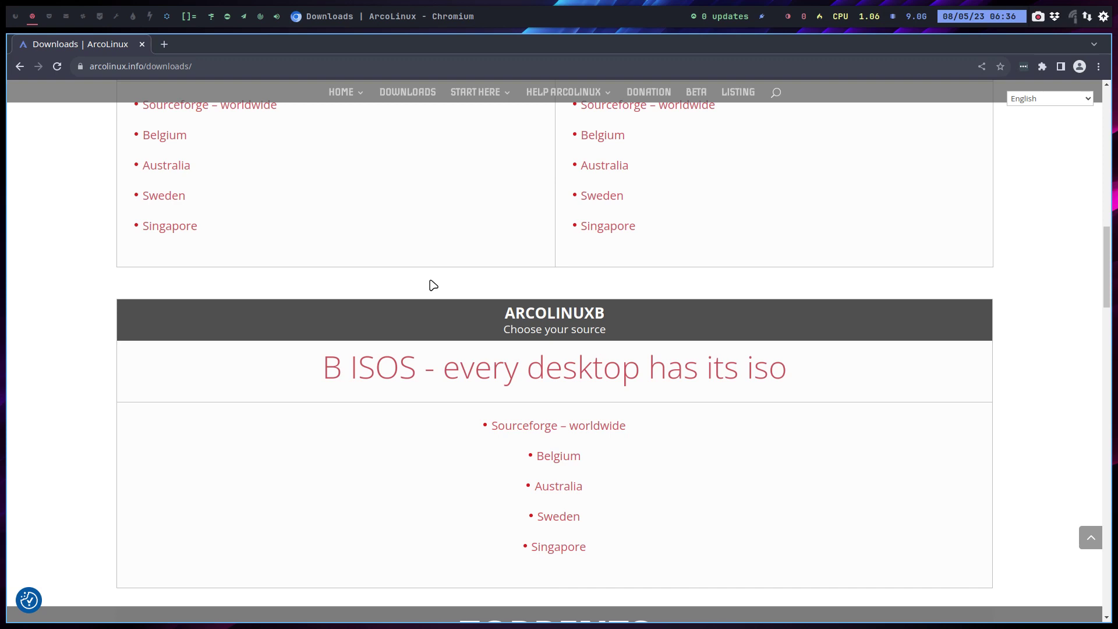
# Step: Open the BYOI page from the ArcoLinuxB section of the website
pyautogui.moveTo(359, 104)
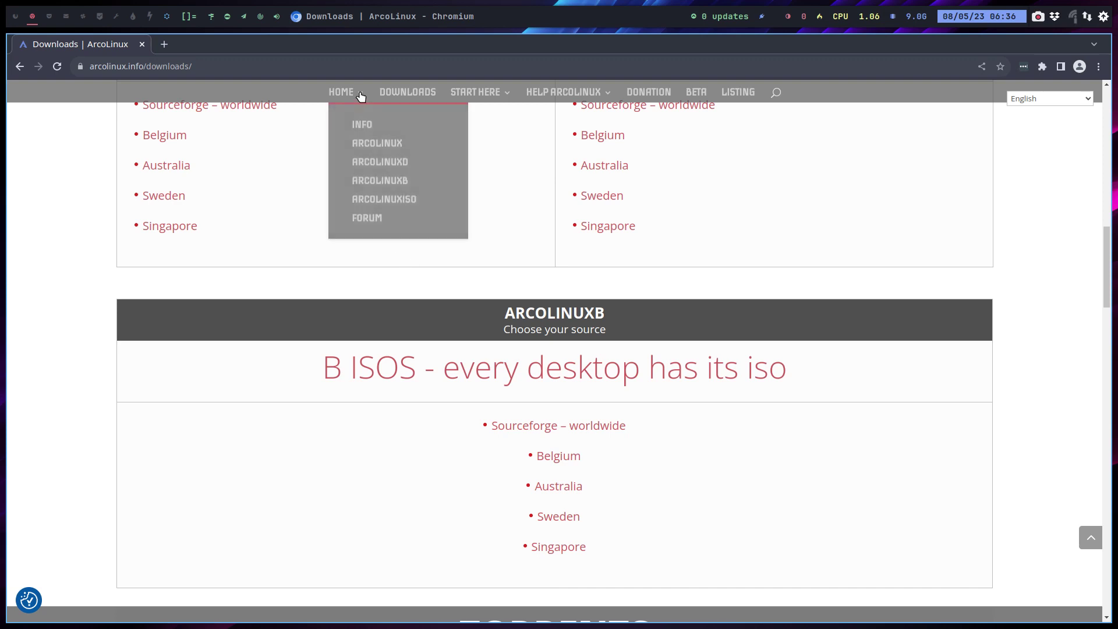
pyautogui.click(362, 182)
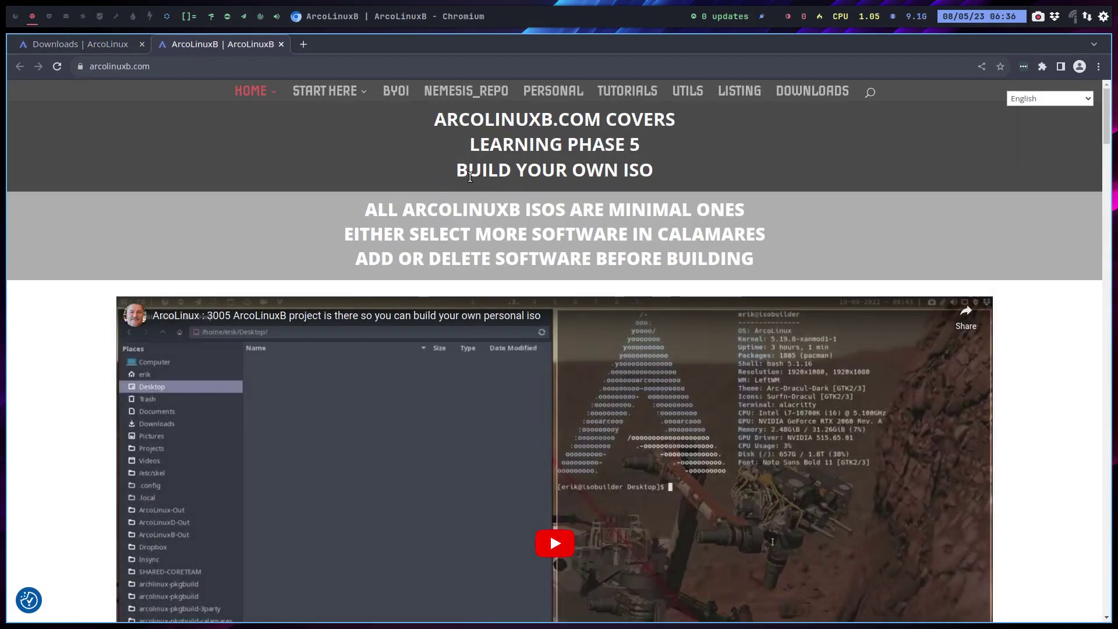
pyautogui.click(401, 95)
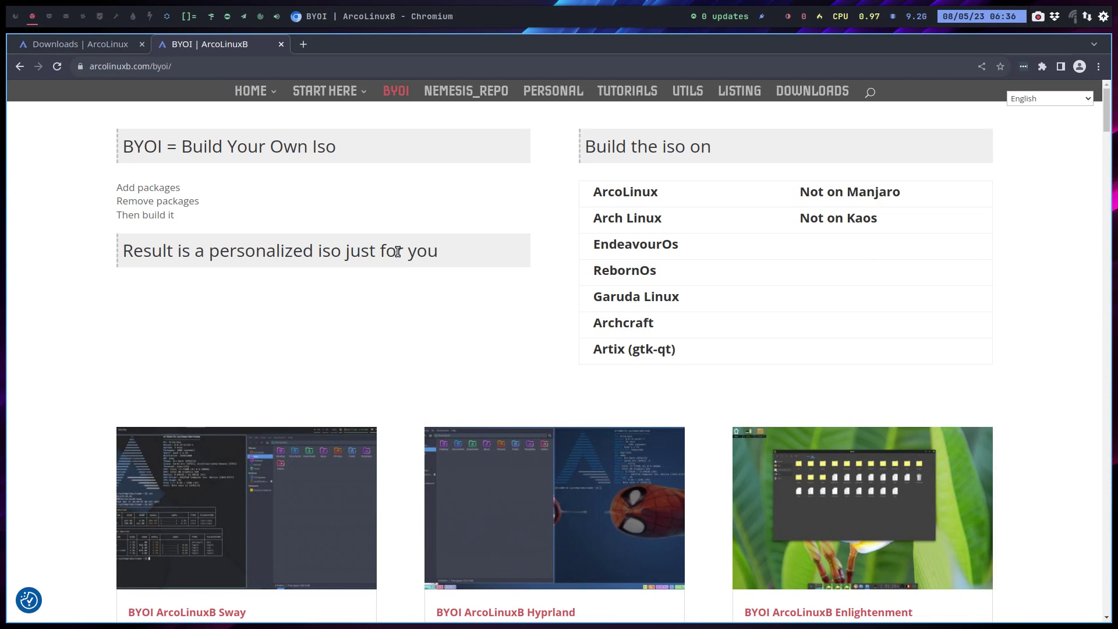
# Step: Find 'gnome' on the page and open the BYOI ArcoLinuxB Gnome build procedure
pyautogui.hotkey('ctrl', 'f')
pyautogui.write('gnome')
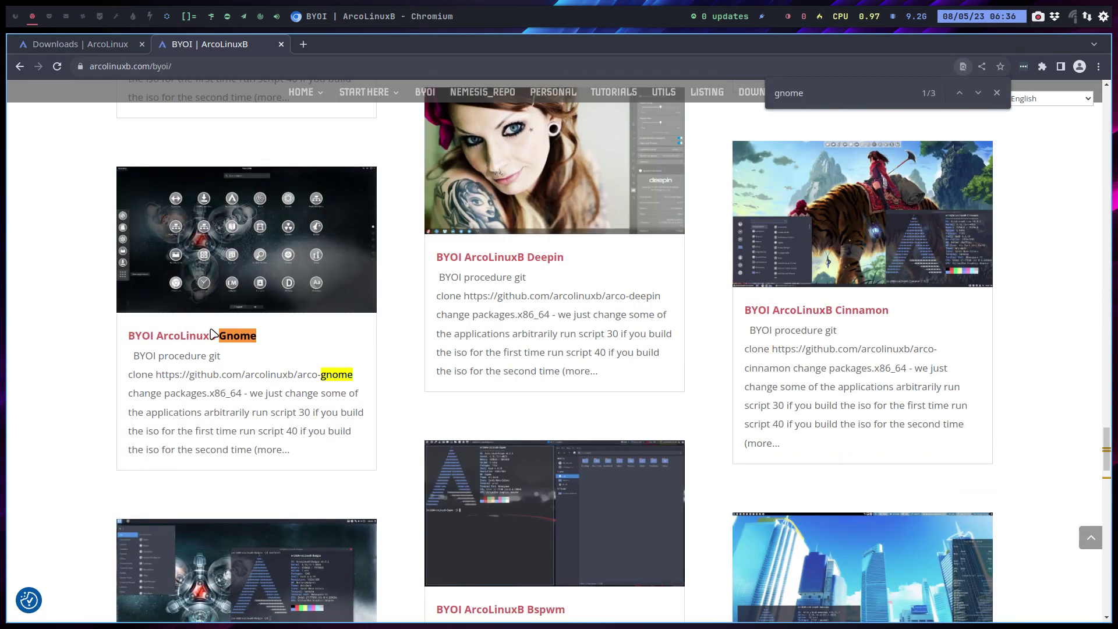
pyautogui.click(208, 340)
pyautogui.scroll(-5, 209, 338)
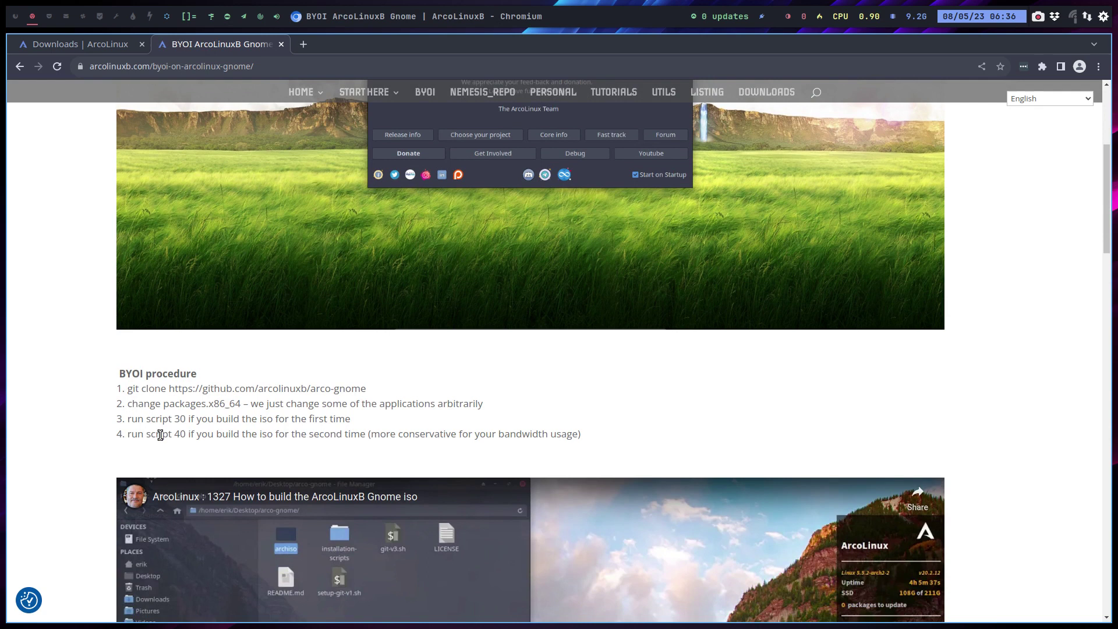
pyautogui.moveTo(160, 434); pyautogui.dragTo(197, 434)
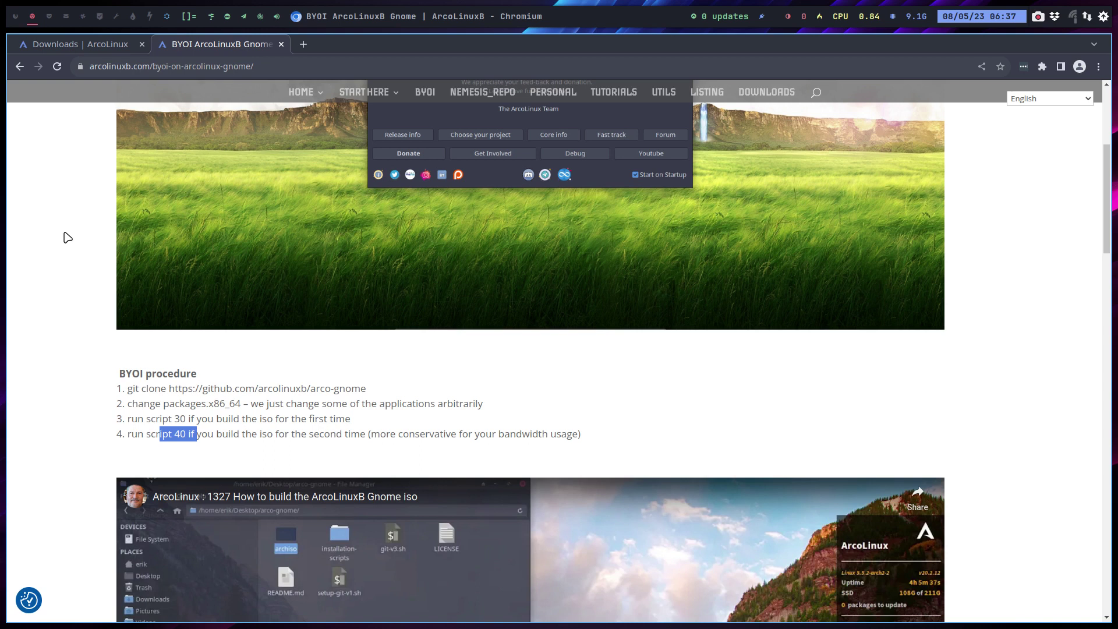
# Step: On an empty workspace, look up the arcolinux-app-git package with pacman in a terminal
pyautogui.click(16, 16)
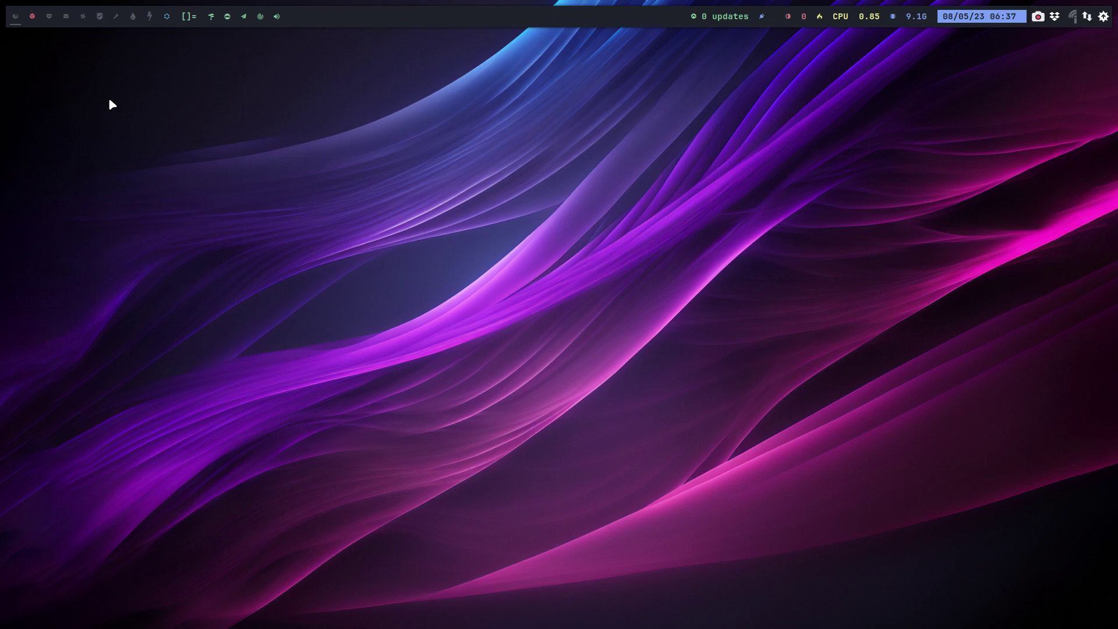
pyautogui.press('super+Return')
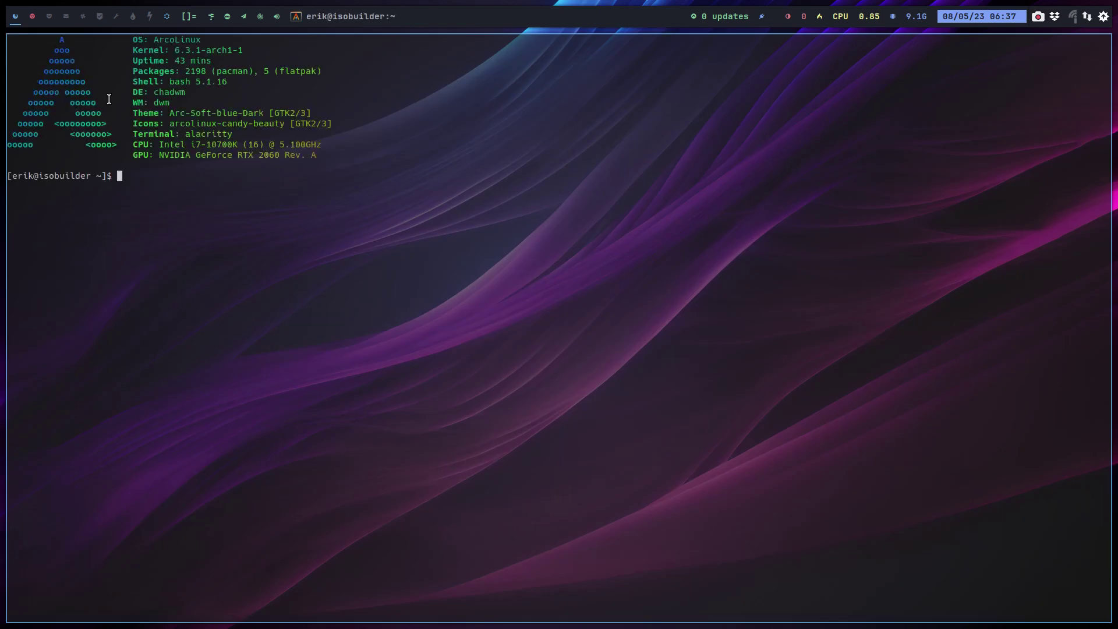
pyautogui.write('sudo pacman -S arcolinux')
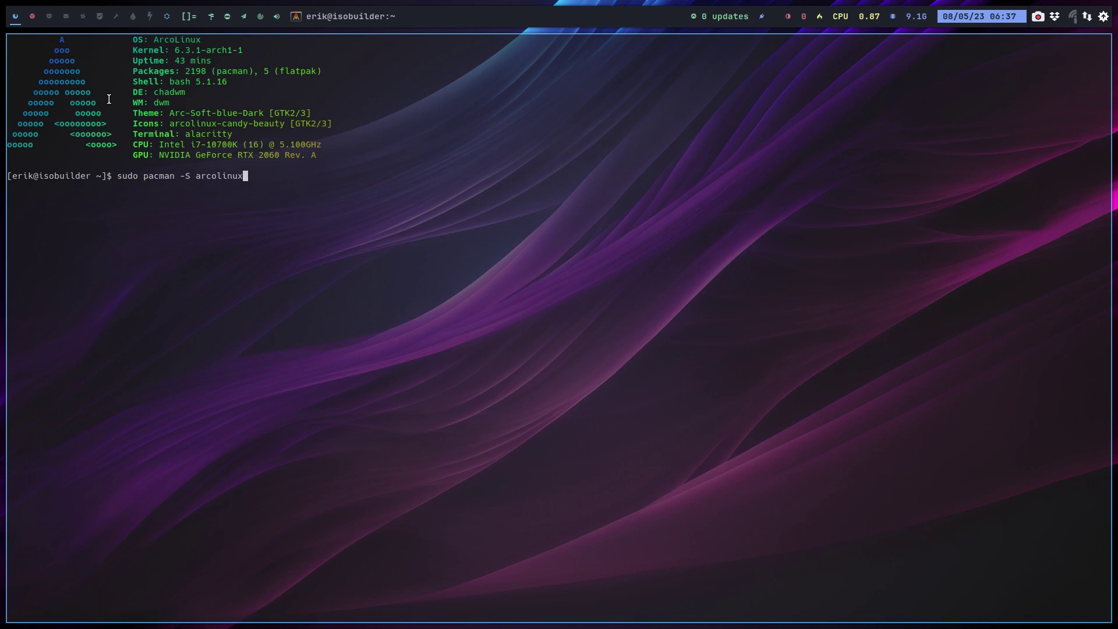
pyautogui.write('-app-')
pyautogui.press('Tab')
pyautogui.press('Tab')
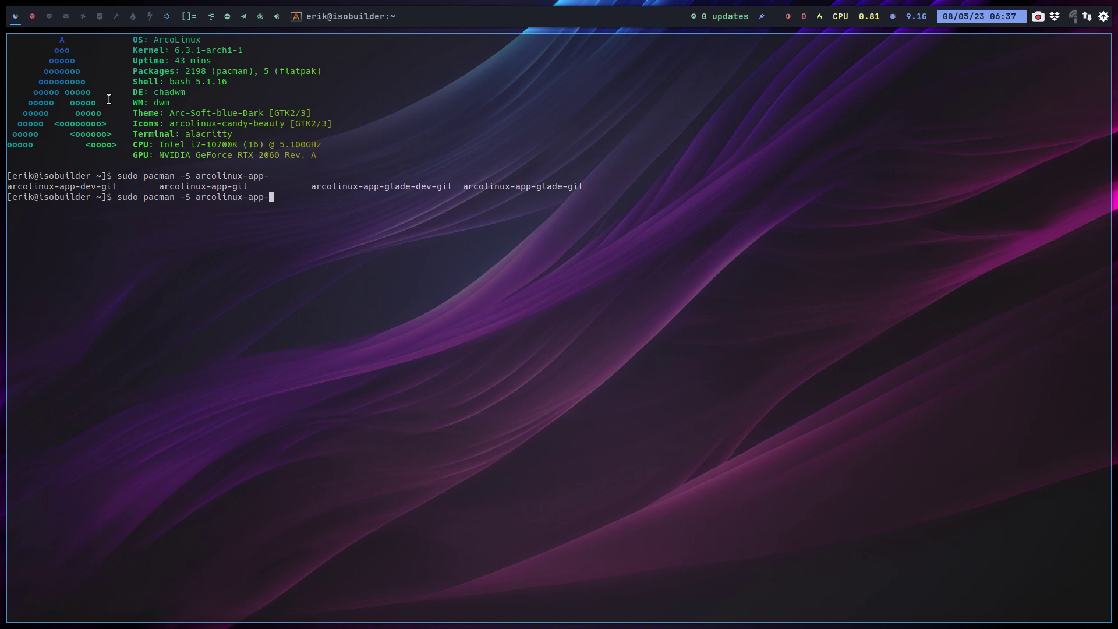
pyautogui.write('git')
pyautogui.press('super+q')
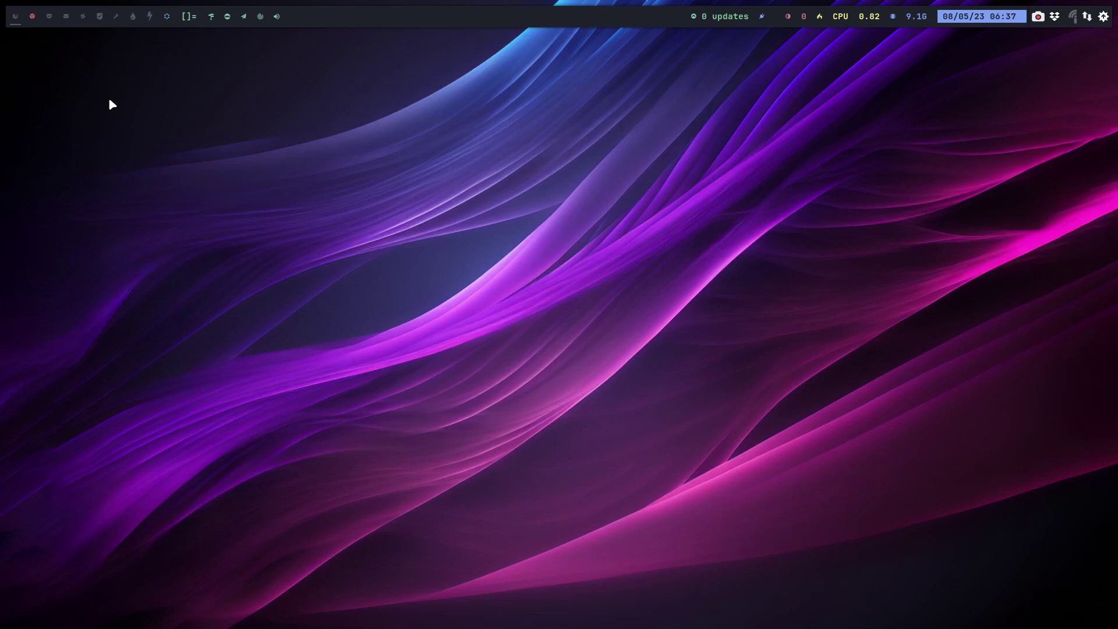
# Step: In a fresh terminal, run aag and authenticate with the account password
pyautogui.press('super+Return')
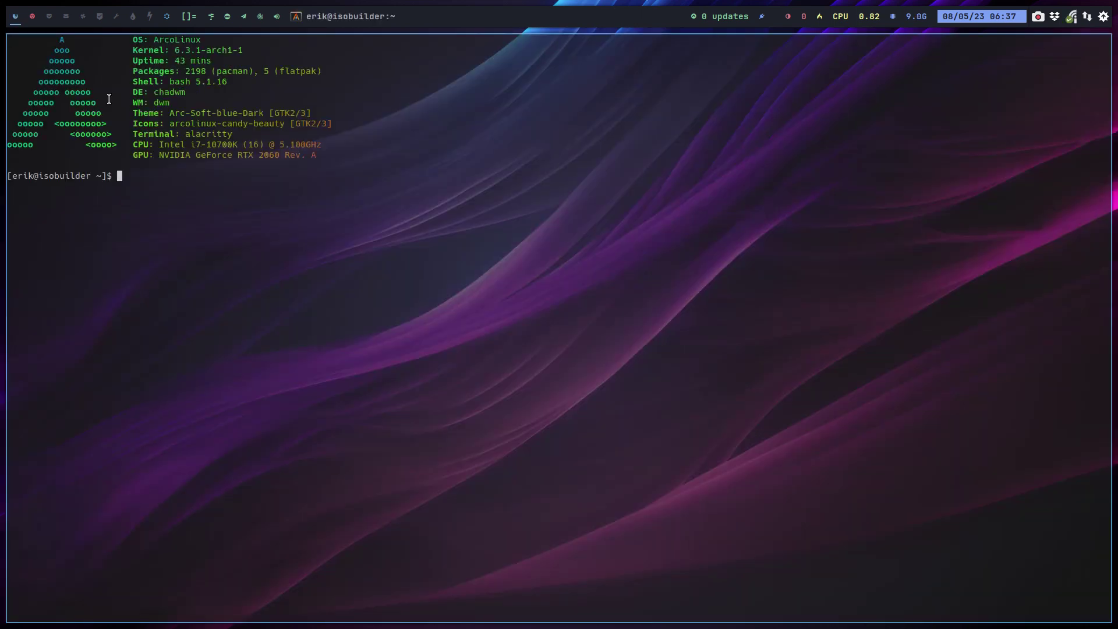
pyautogui.write('aa')
pyautogui.press('Return')
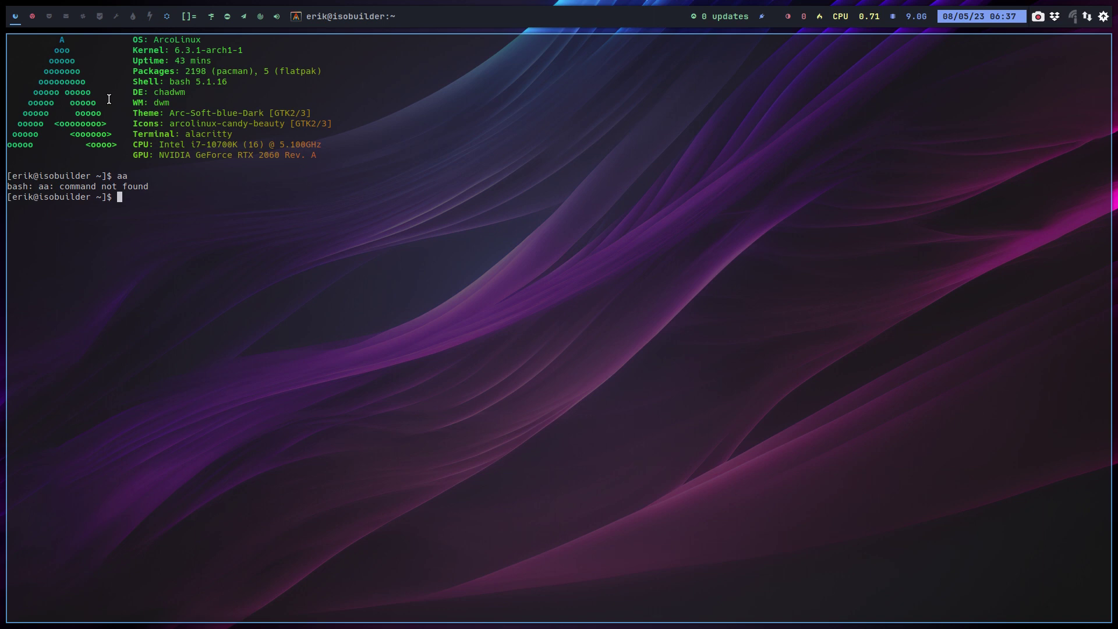
pyautogui.write('aag')
pyautogui.press('Return')
pyautogui.write('*****')
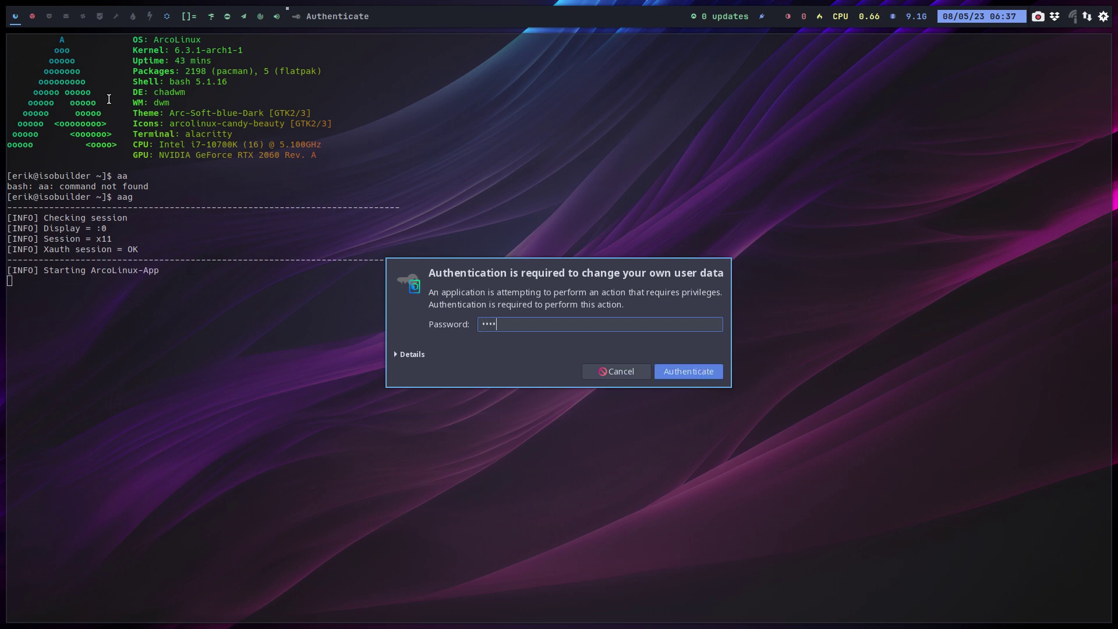
pyautogui.press('Return')
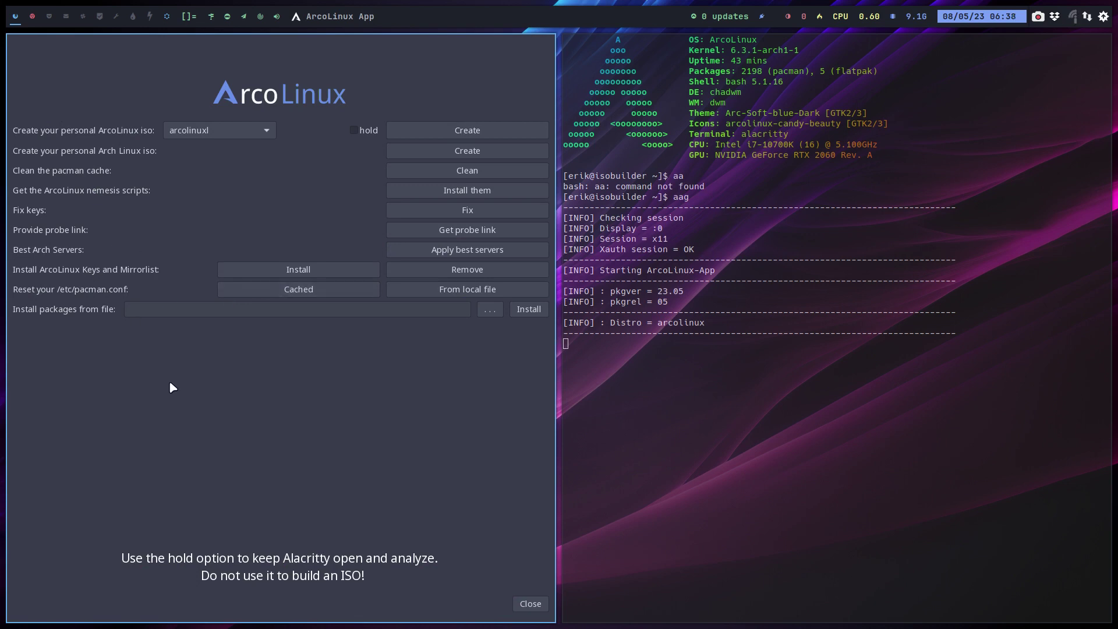
# Step: Choose arcolinuxb-gnome in the 'Create your personal ArcoLinux iso' list
pyautogui.click(236, 134)
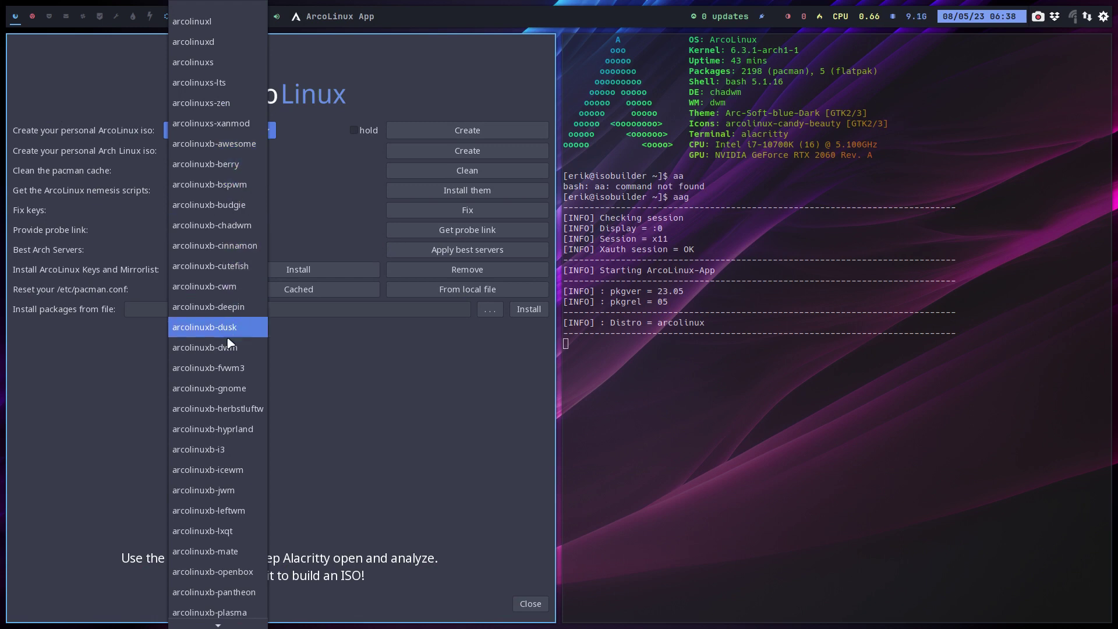
pyautogui.click(238, 389)
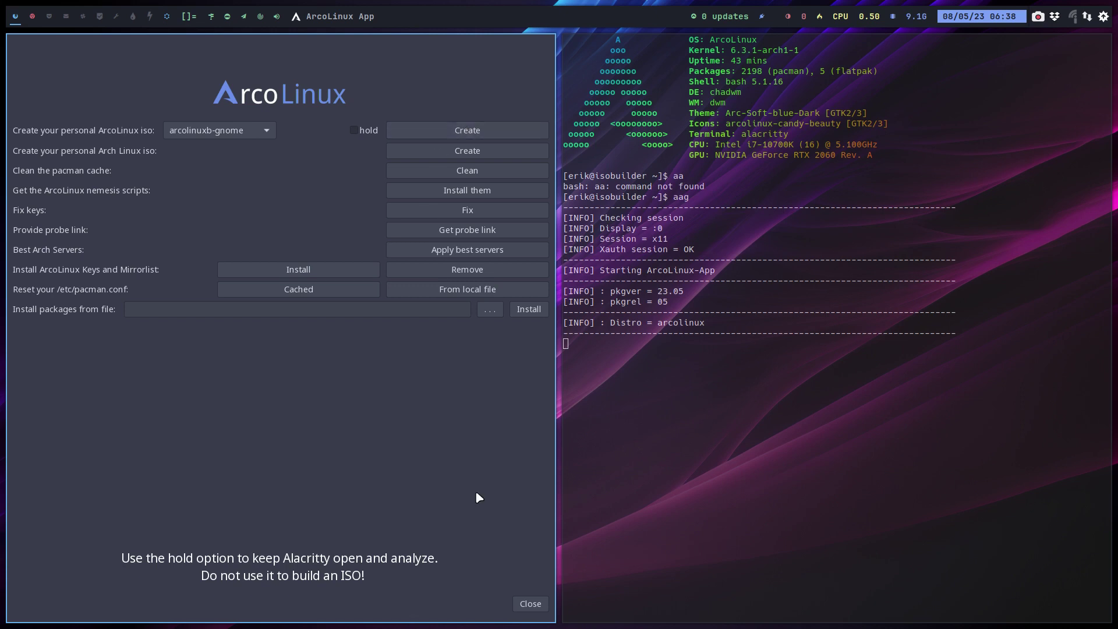
# Step: Close the ArcoLinux App and terminal, then clone the Template VM as Gnome
pyautogui.click(530, 604)
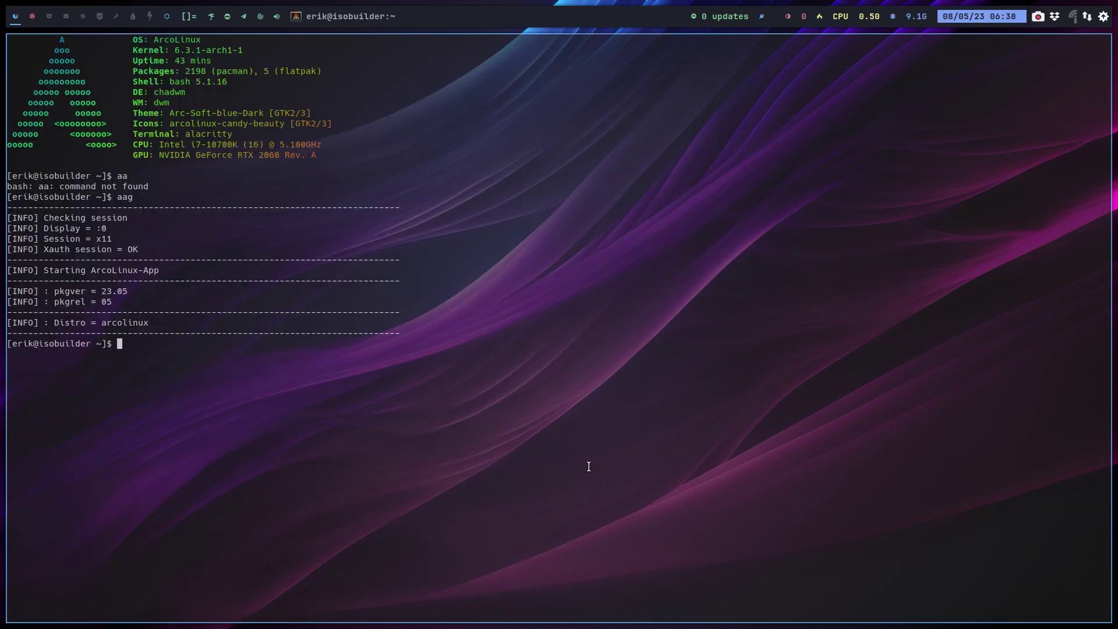
pyautogui.press('super+q')
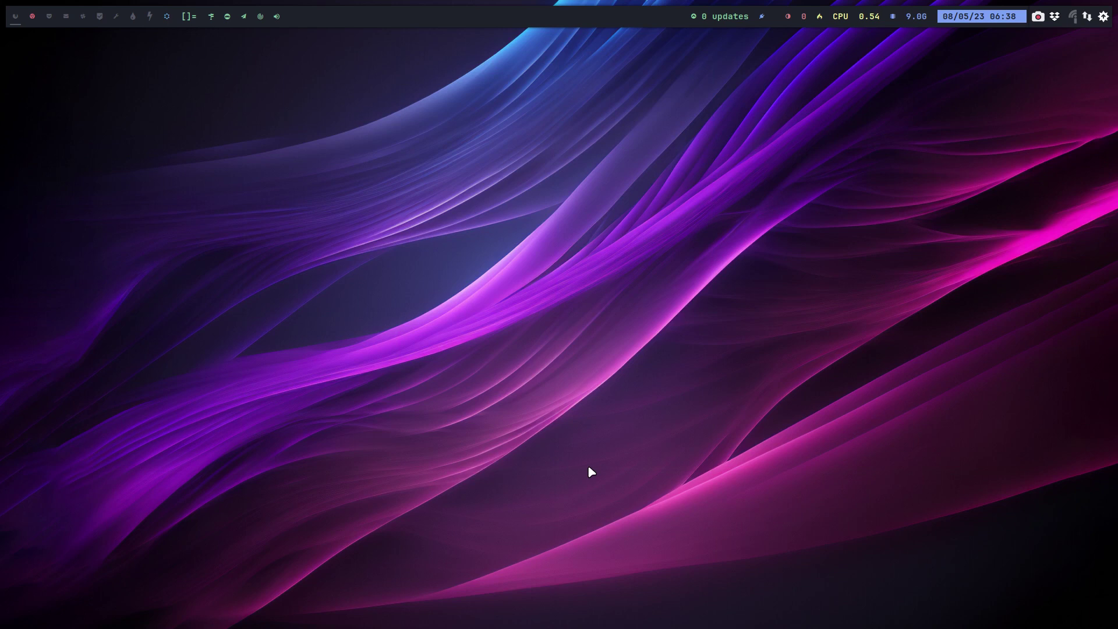
pyautogui.press('super+v')
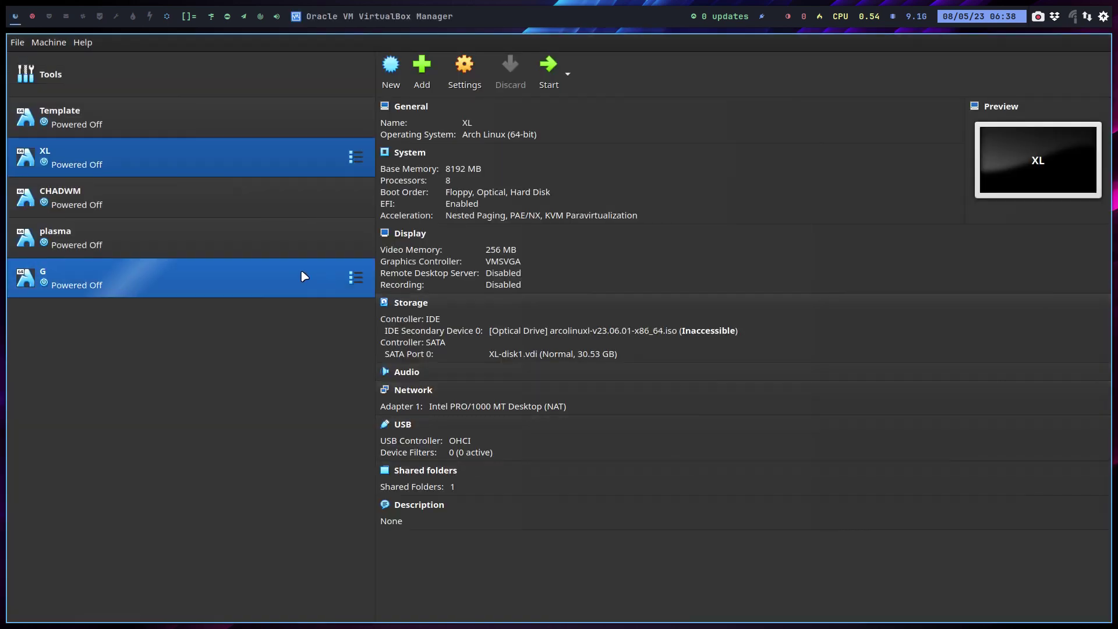
pyautogui.click(207, 126)
pyautogui.rightClick(208, 123)
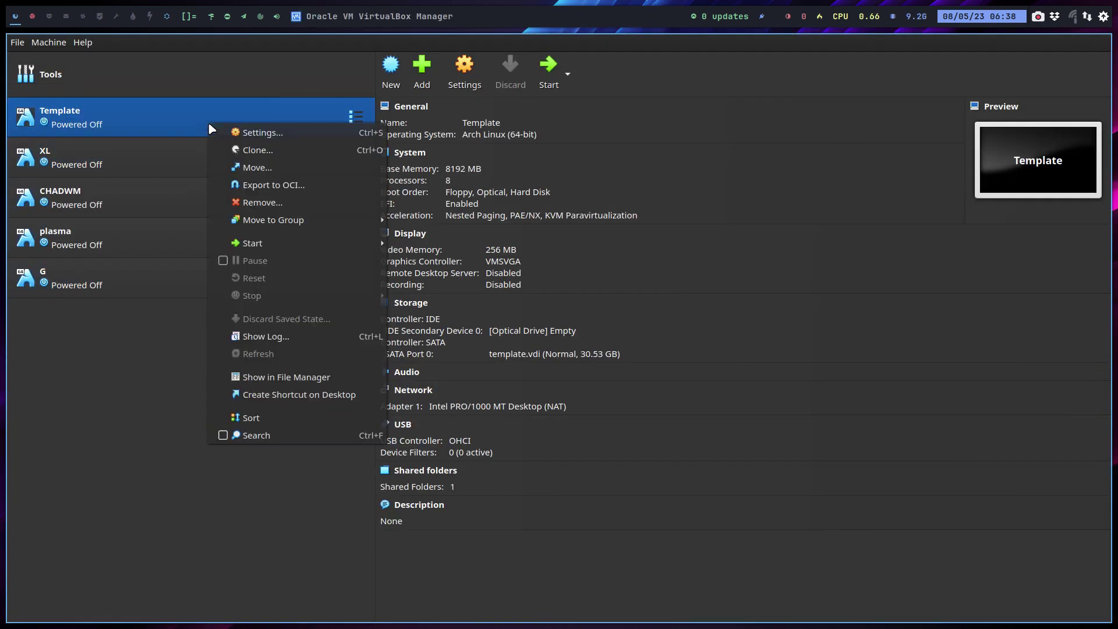
pyautogui.click(258, 148)
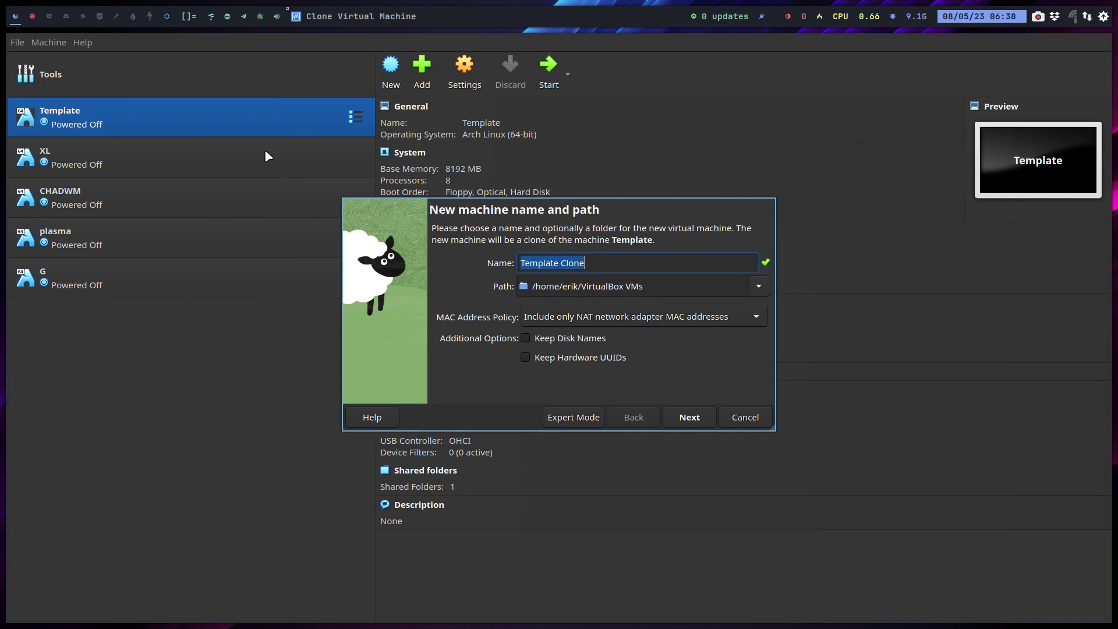
pyautogui.write('Gnome')
pyautogui.press('Return')
pyautogui.press('Return')
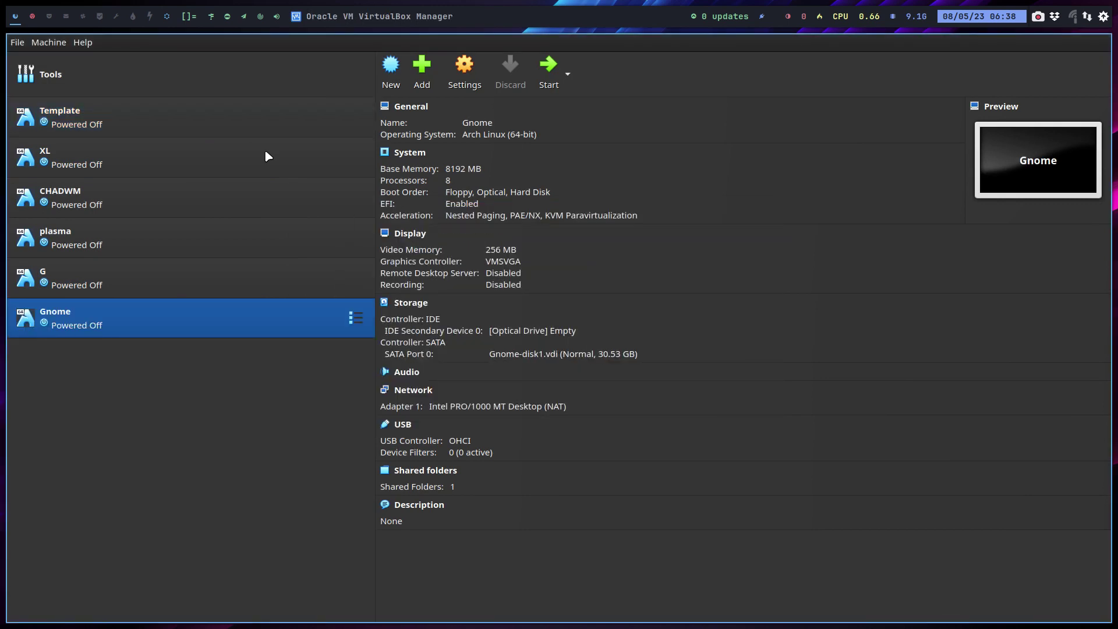
# Step: Attach arcolinuxb-gnome-v23.06.01-x86_64.iso from ArcoLinuxB-Out as the optical disk and start the Gnome VM
pyautogui.click(554, 332)
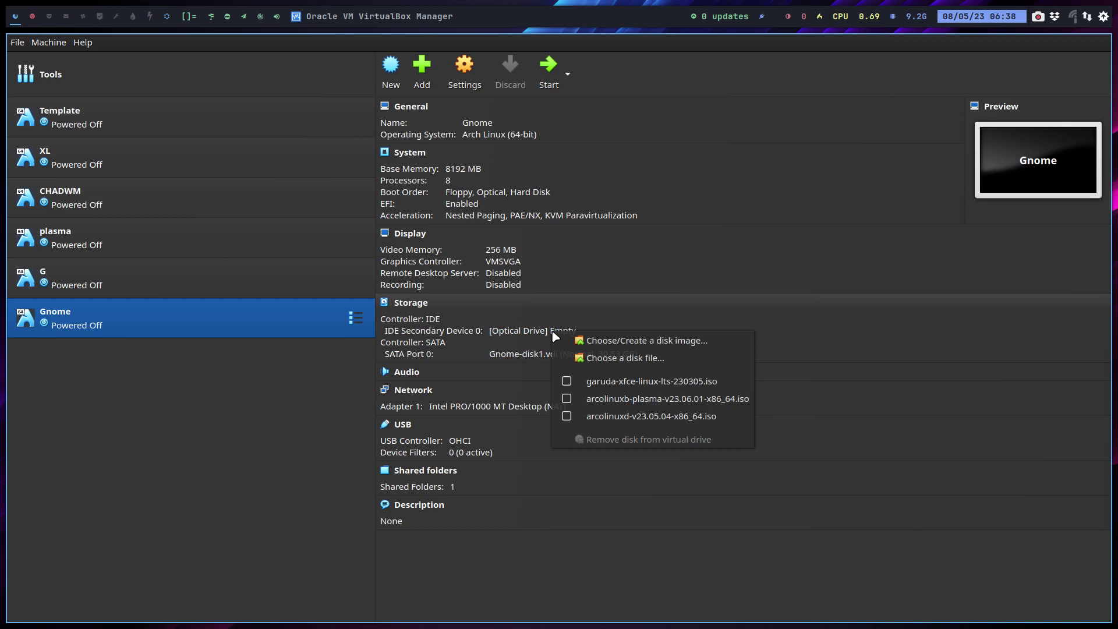
pyautogui.click(589, 358)
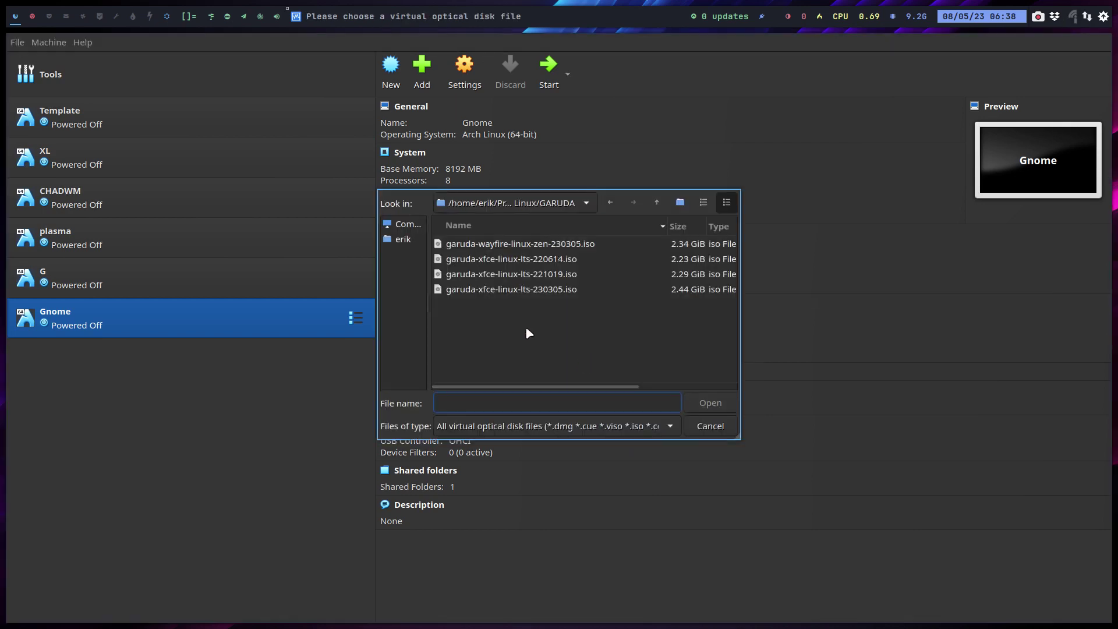
pyautogui.click(416, 240)
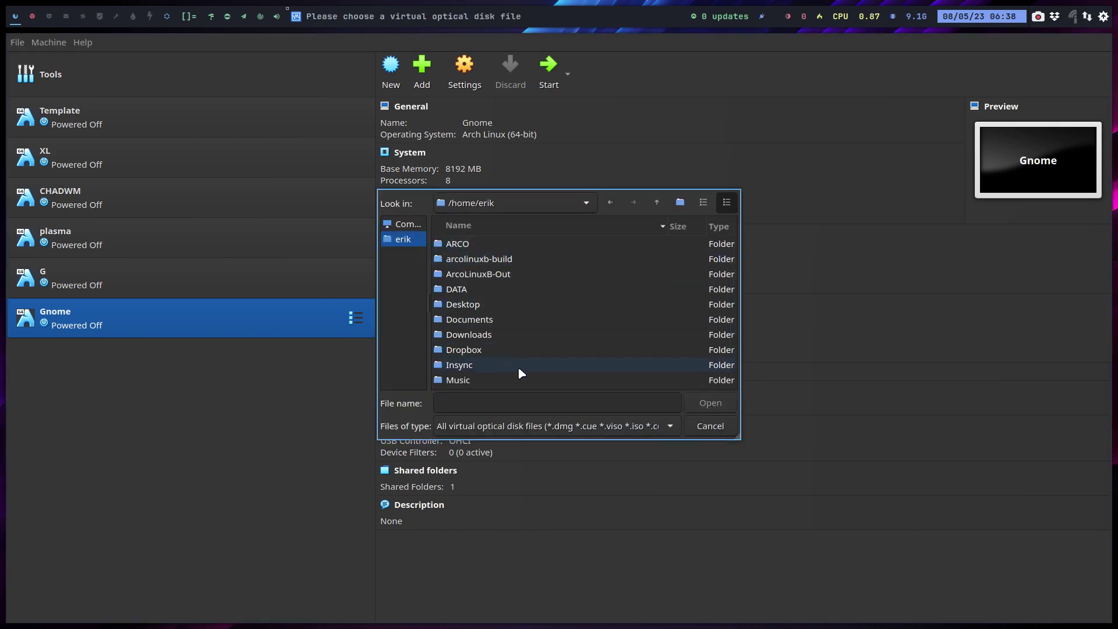
pyautogui.scroll(-1, 527, 333)
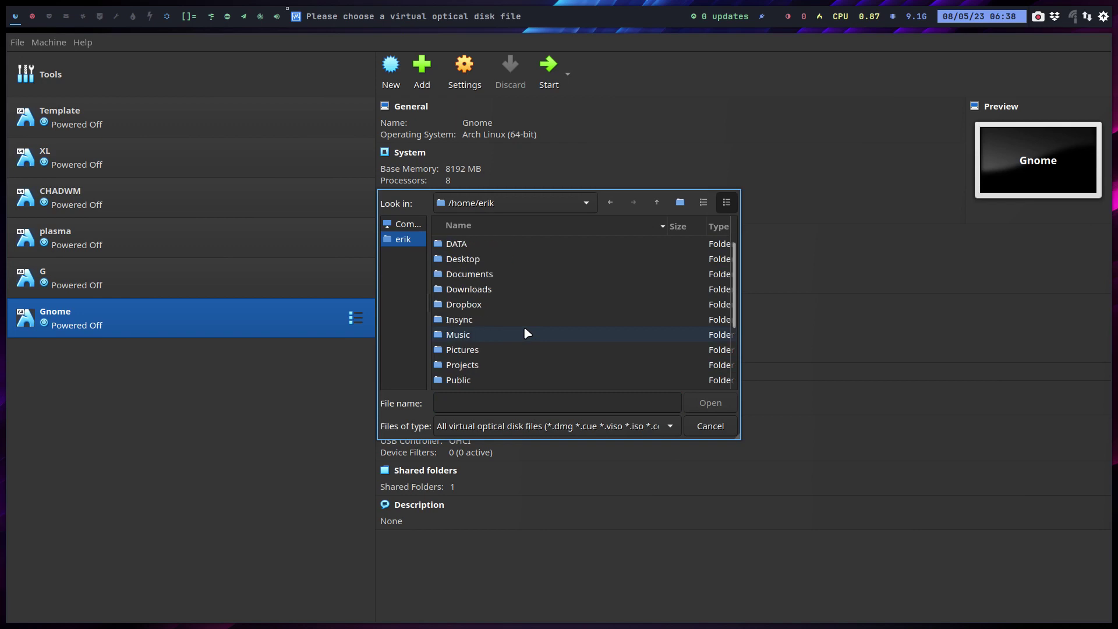
pyautogui.scroll(1, 527, 333)
pyautogui.doubleClick(519, 275)
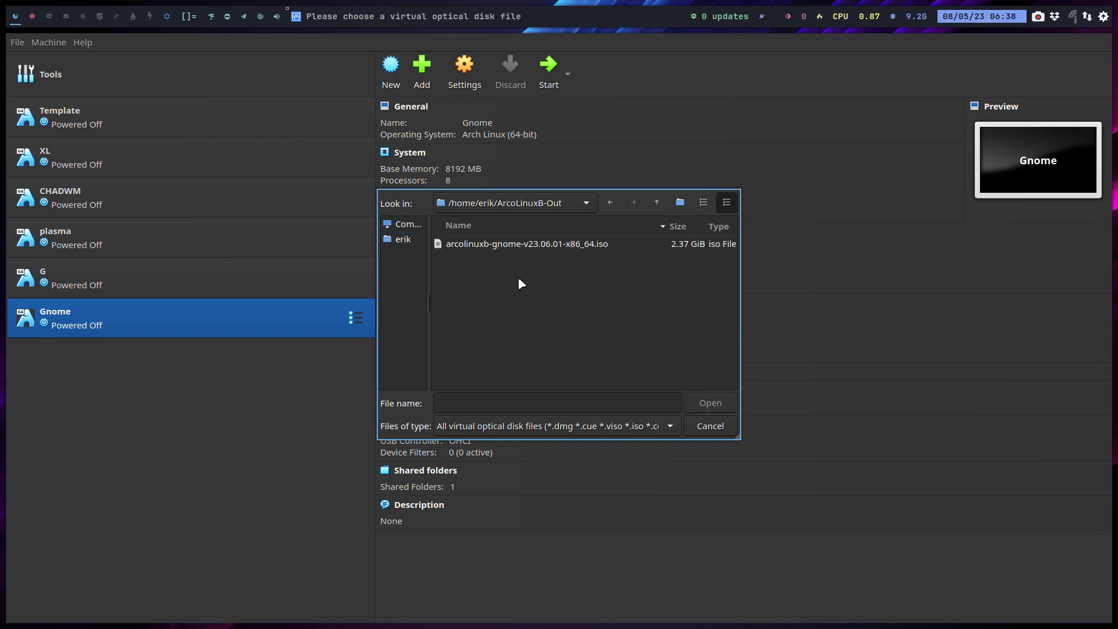
pyautogui.click(545, 244)
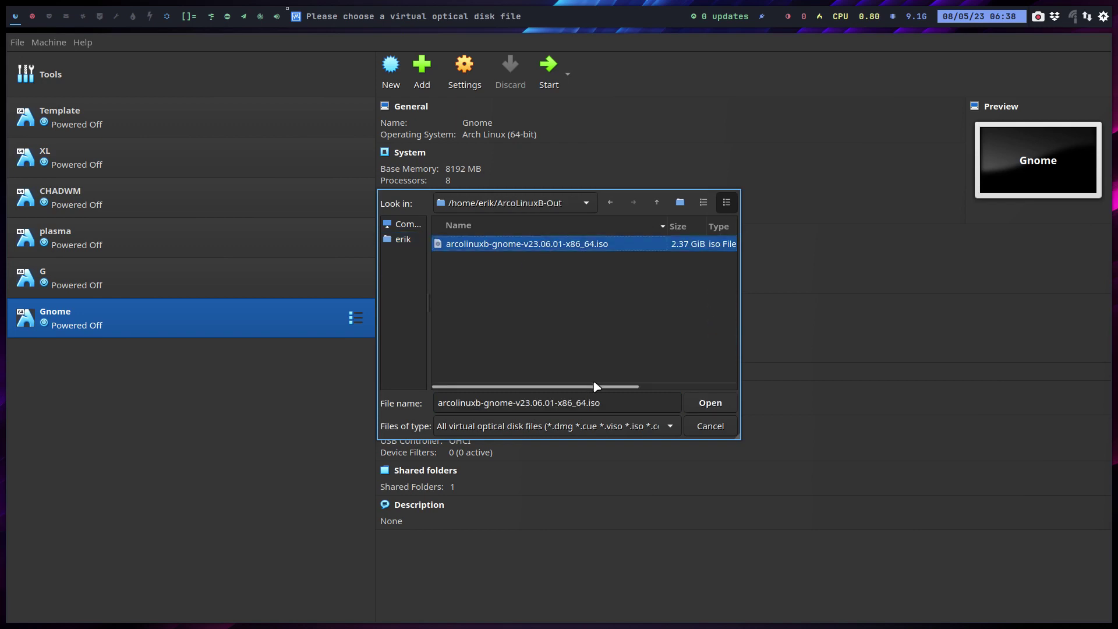
pyautogui.moveTo(594, 386)
pyautogui.mouseDown()
pyautogui.moveTo(691, 388)
pyautogui.moveTo(600, 387)
pyautogui.mouseUp()
pyautogui.click(710, 403)
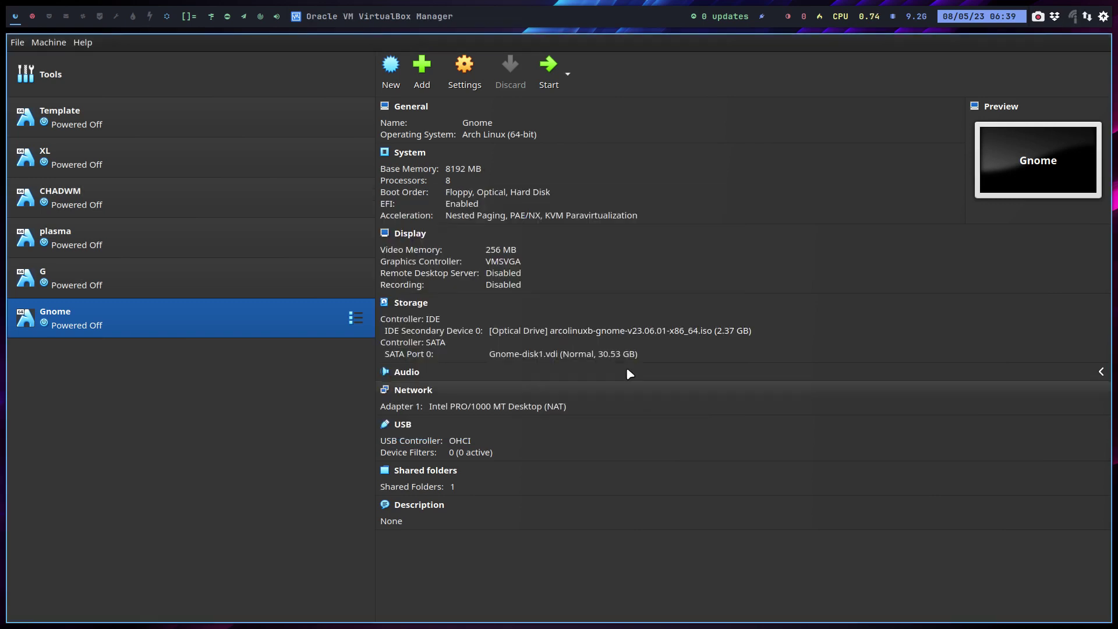
pyautogui.click(558, 71)
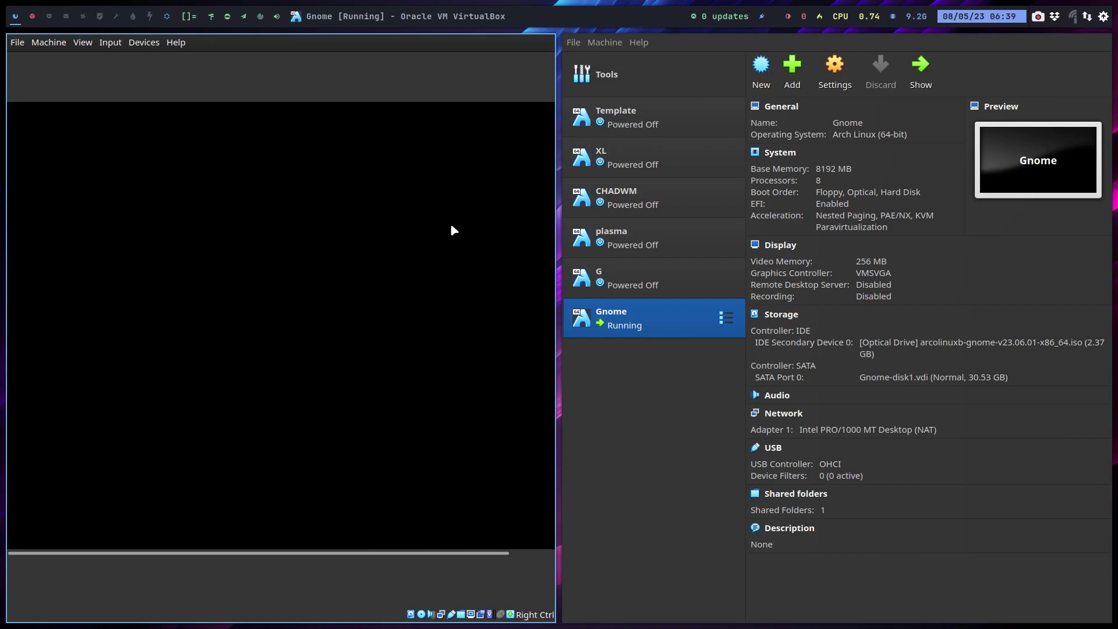
# Step: Make the VM full screen and select the first open-source ArcoLinuxB-gnome GRUB entry to boot
pyautogui.press('Control_R+f')
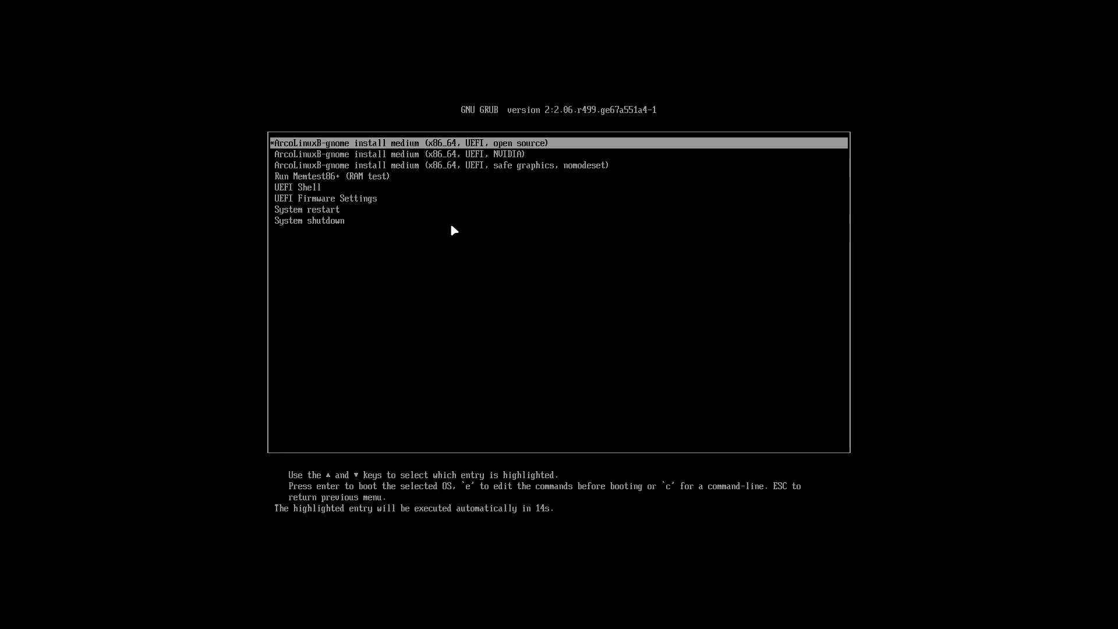
pyautogui.press('Down')
pyautogui.press('Down')
pyautogui.press('Up')
pyautogui.press('Up')
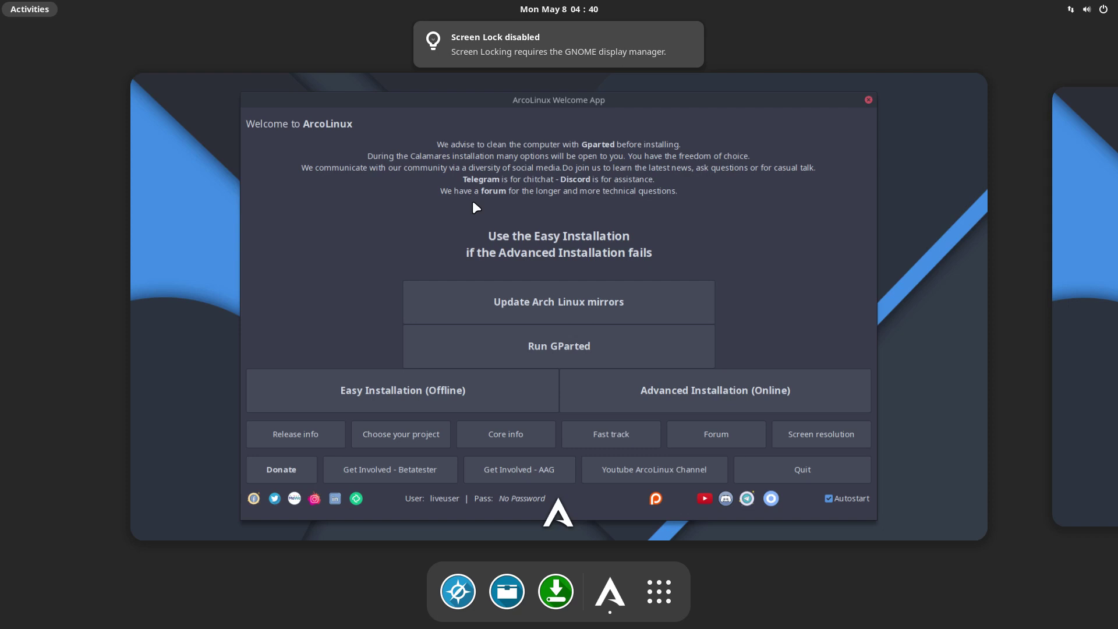
# Step: Select the ArcoLinux Welcome App window in the Activities overview
pyautogui.click(506, 179)
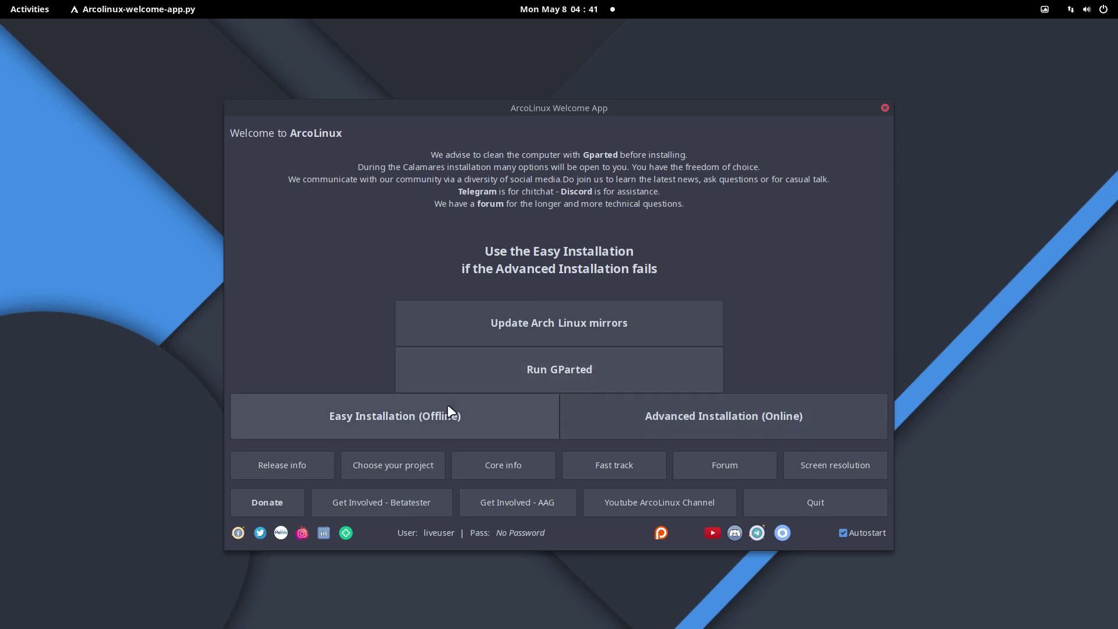
# Step: Page through the app grid from Activities, then return to the desktop and open quick settings
pyautogui.click(25, 14)
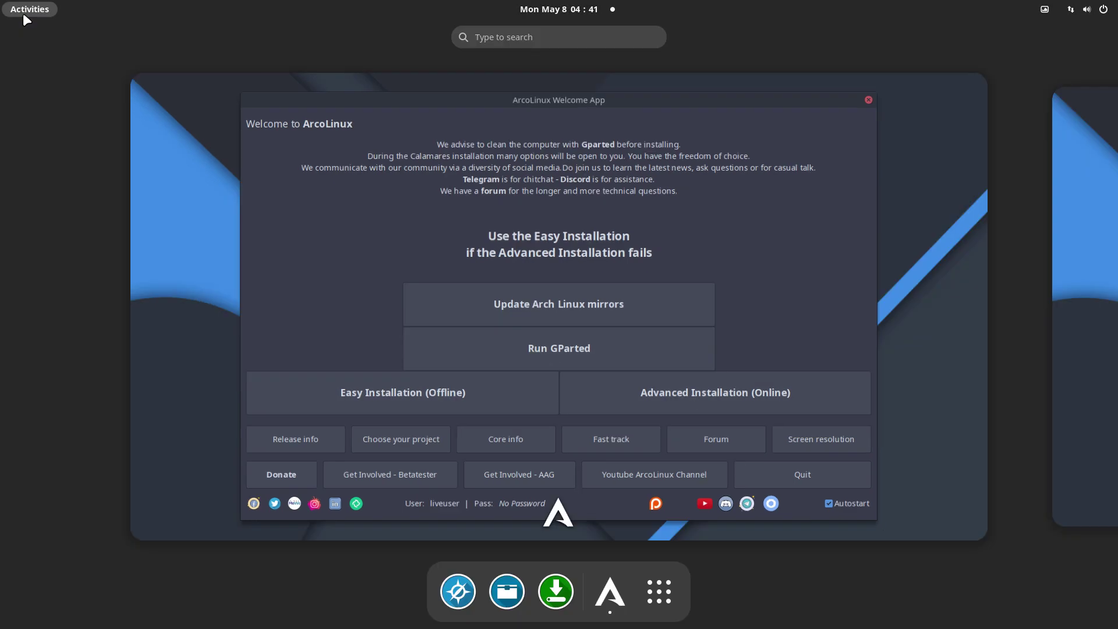
pyautogui.click(658, 590)
pyautogui.scroll(-2, 641, 485)
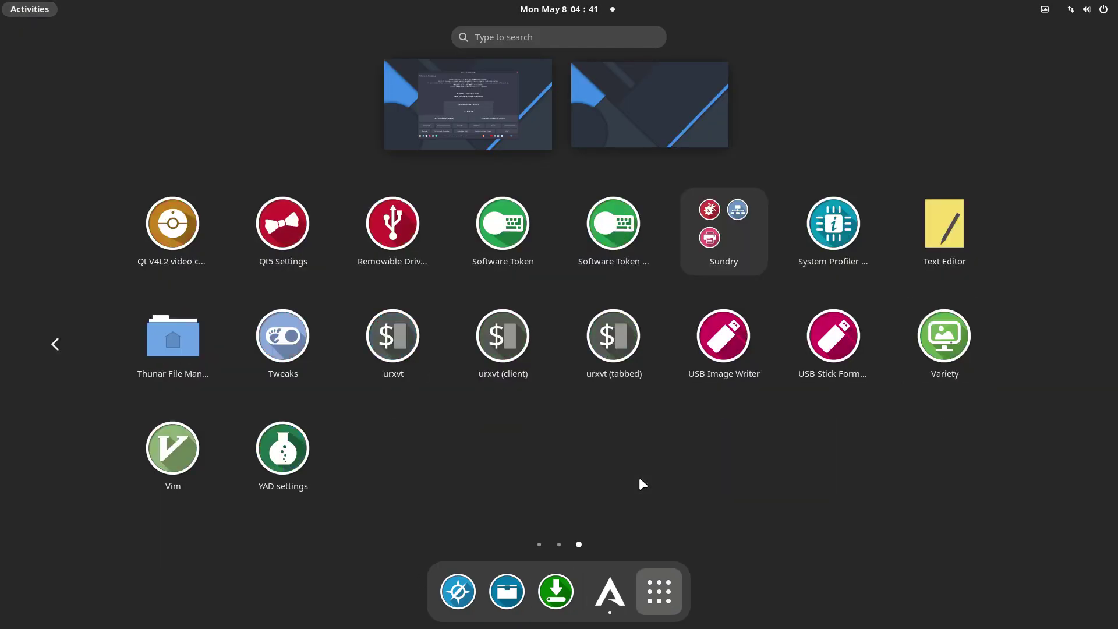
pyautogui.scroll(2, 640, 482)
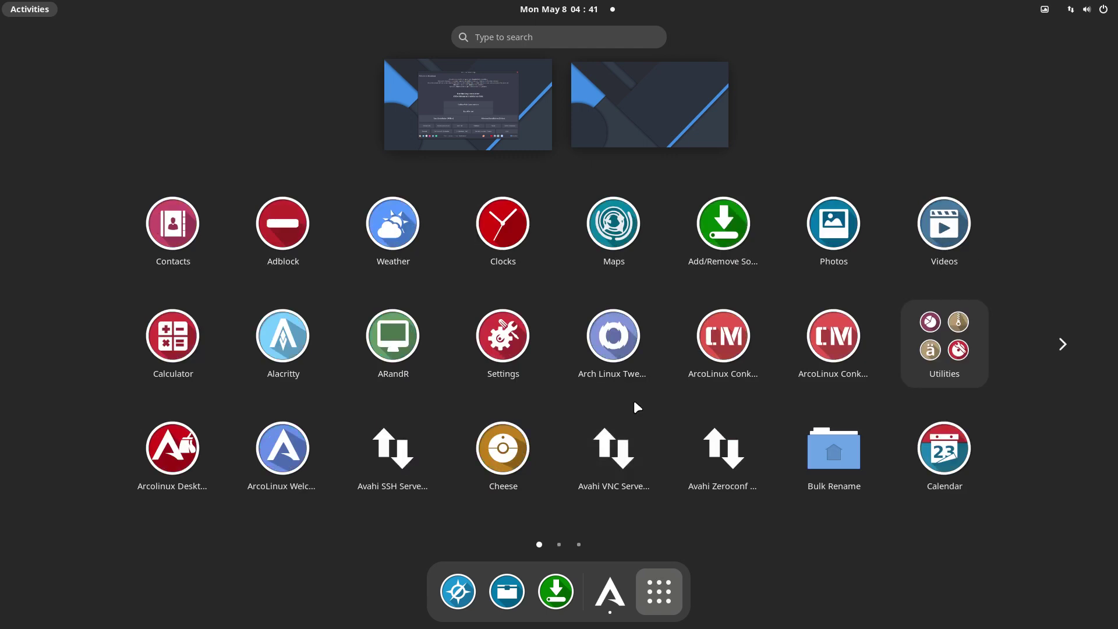
pyautogui.press('Escape')
pyautogui.click(997, 82)
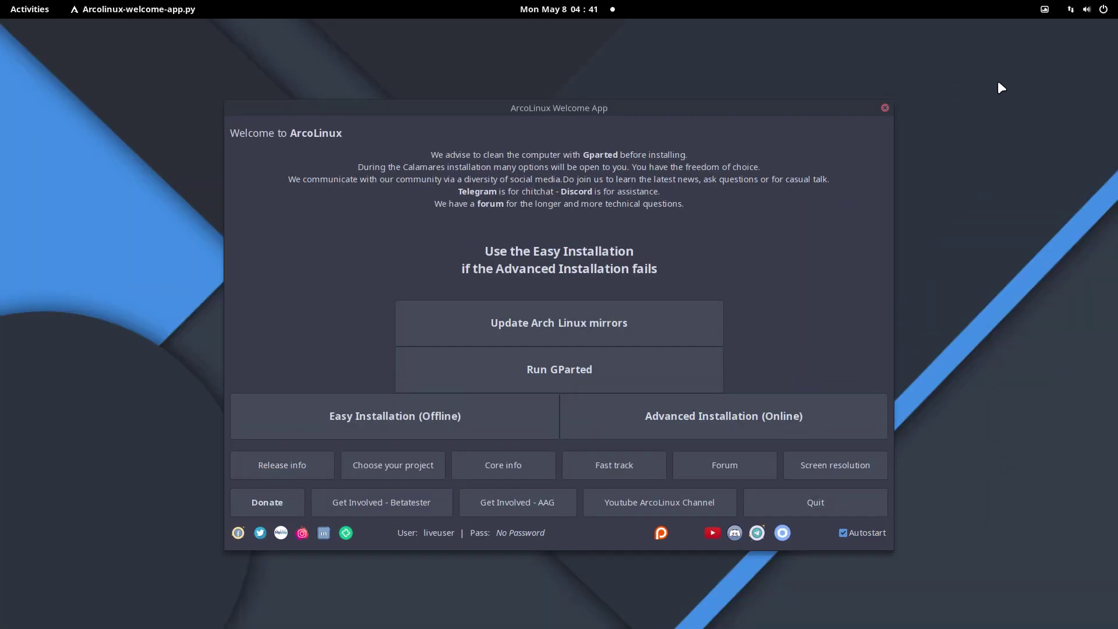
pyautogui.click(1082, 10)
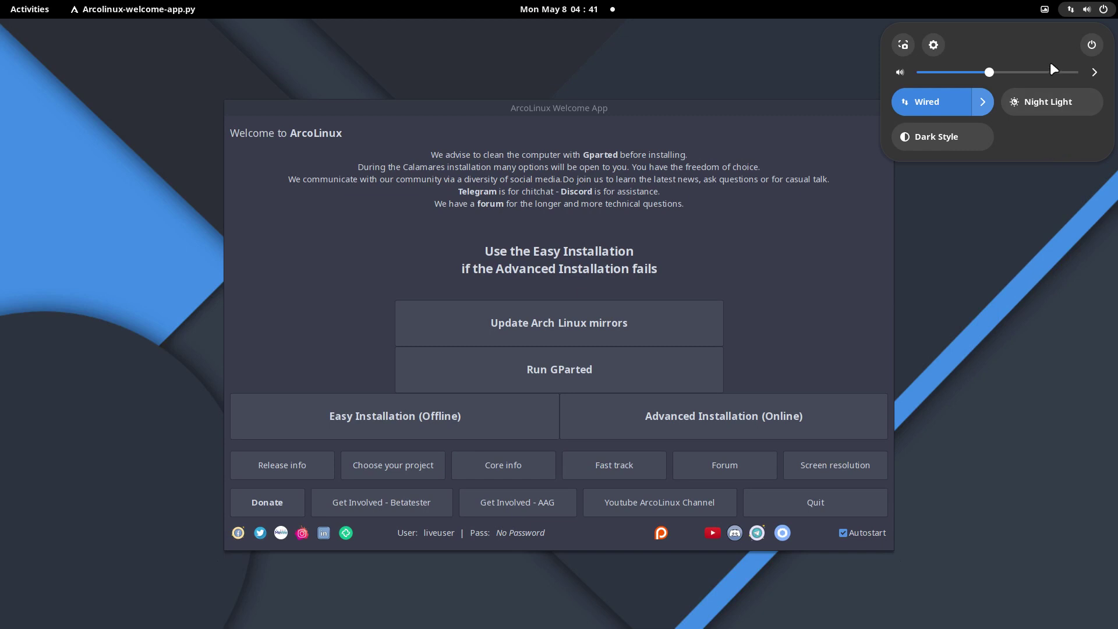
# Step: Drag a capture area over the welcome window, switch to Screen then Window mode, and cancel
pyautogui.click(902, 44)
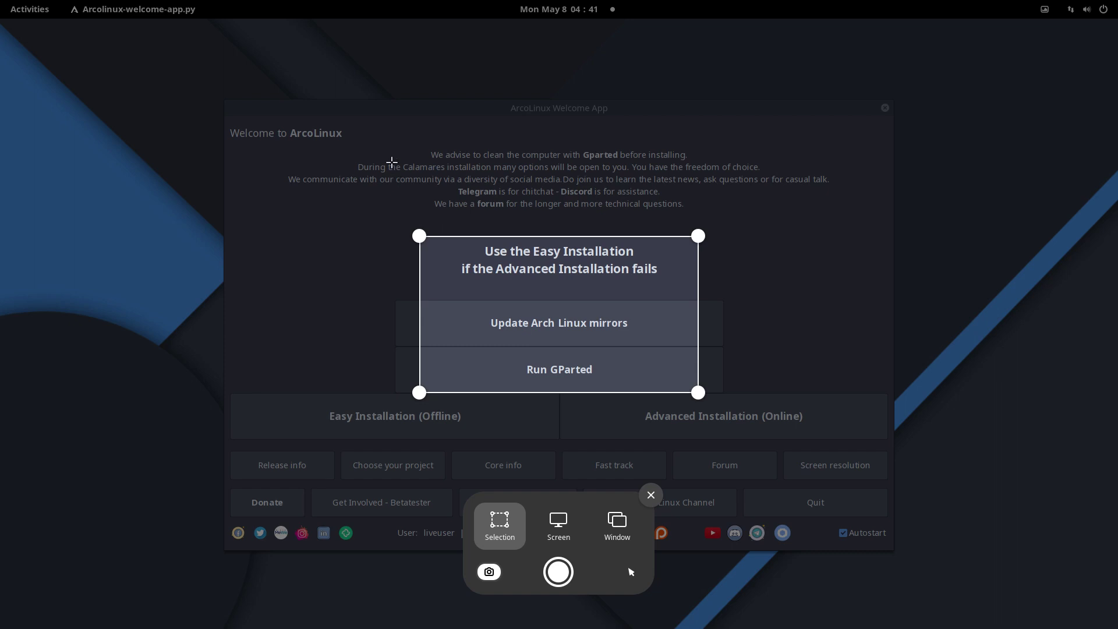
pyautogui.moveTo(392, 162); pyautogui.dragTo(886, 551)
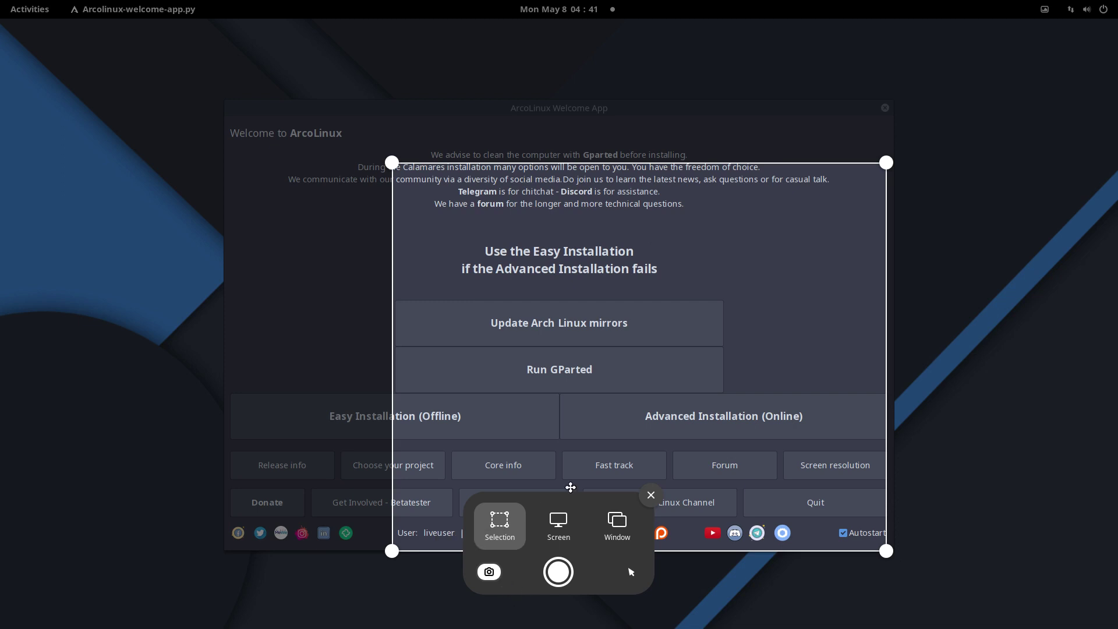
pyautogui.click(562, 528)
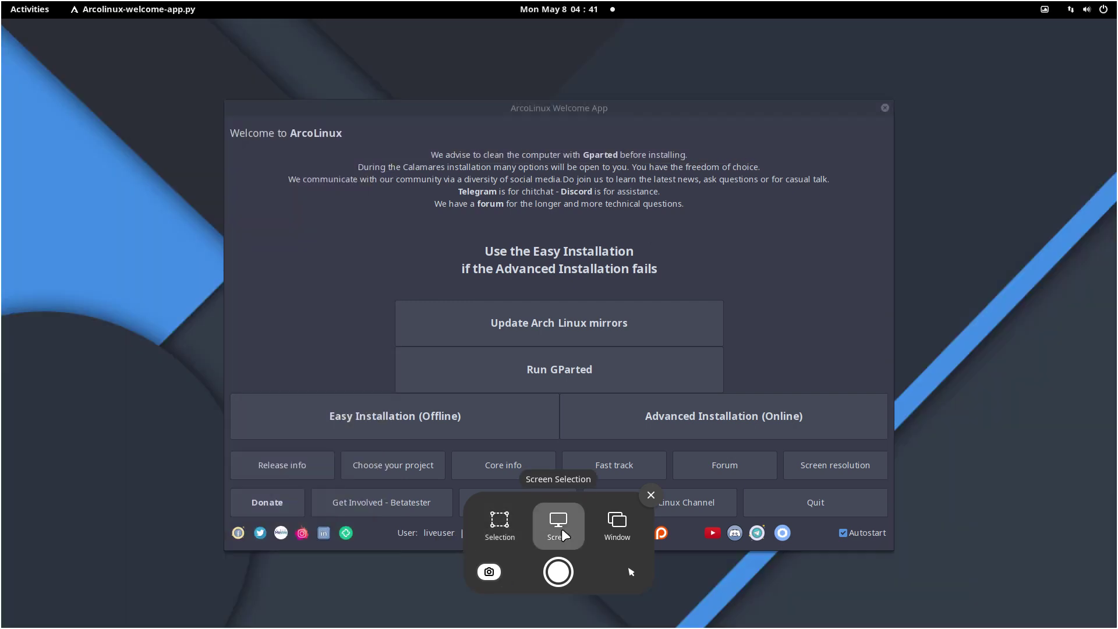
pyautogui.click(616, 525)
pyautogui.press('Escape')
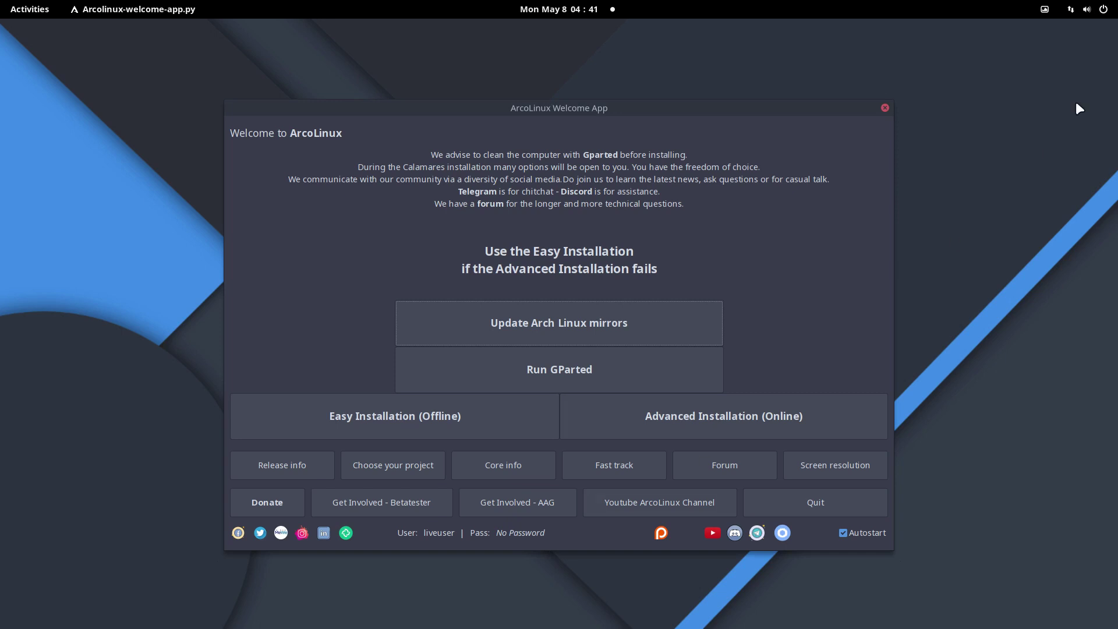
# Step: Open Settings from the quick settings gear, then move it up-left and enlarge its window
pyautogui.click(1091, 12)
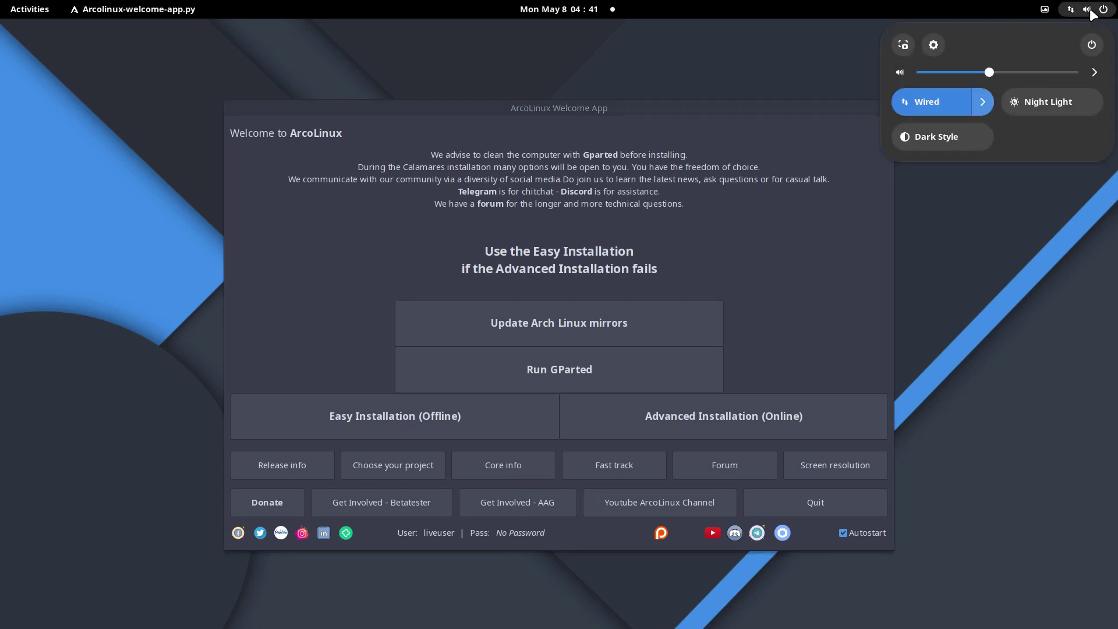
pyautogui.click(932, 45)
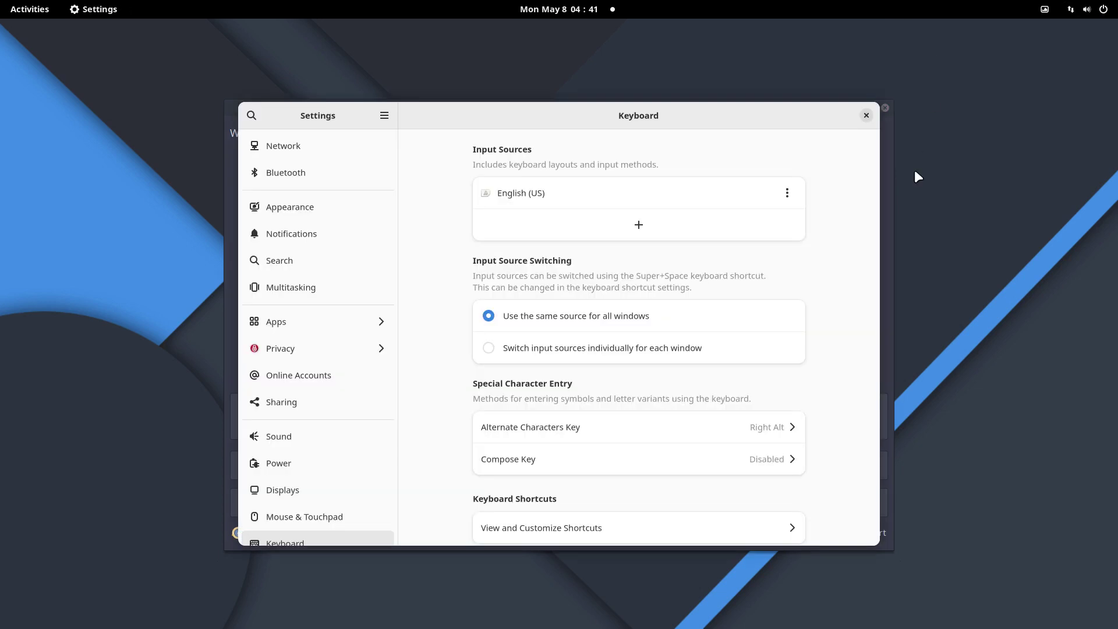
pyautogui.moveTo(692, 121); pyautogui.dragTo(675, 67)
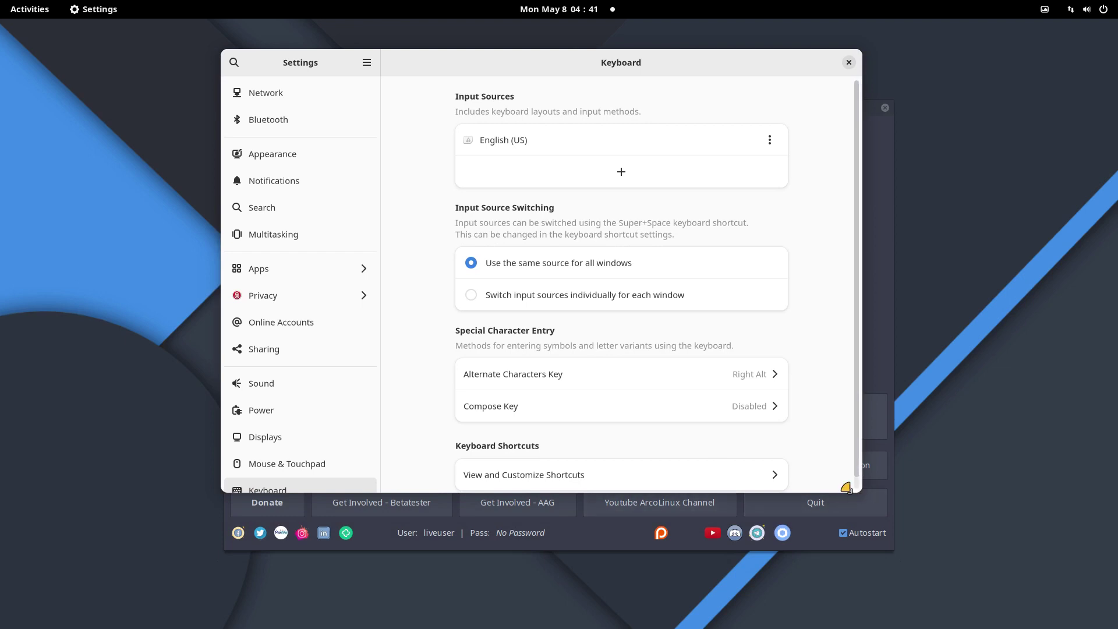
pyautogui.moveTo(844, 489); pyautogui.dragTo(883, 624)
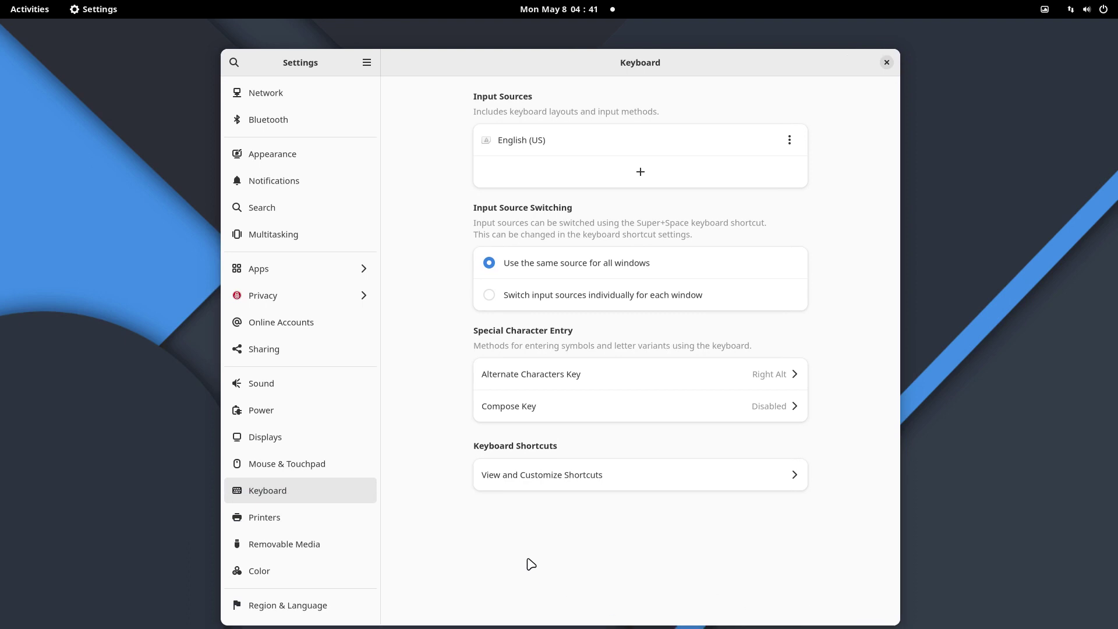
pyautogui.scroll(-5, 355, 544)
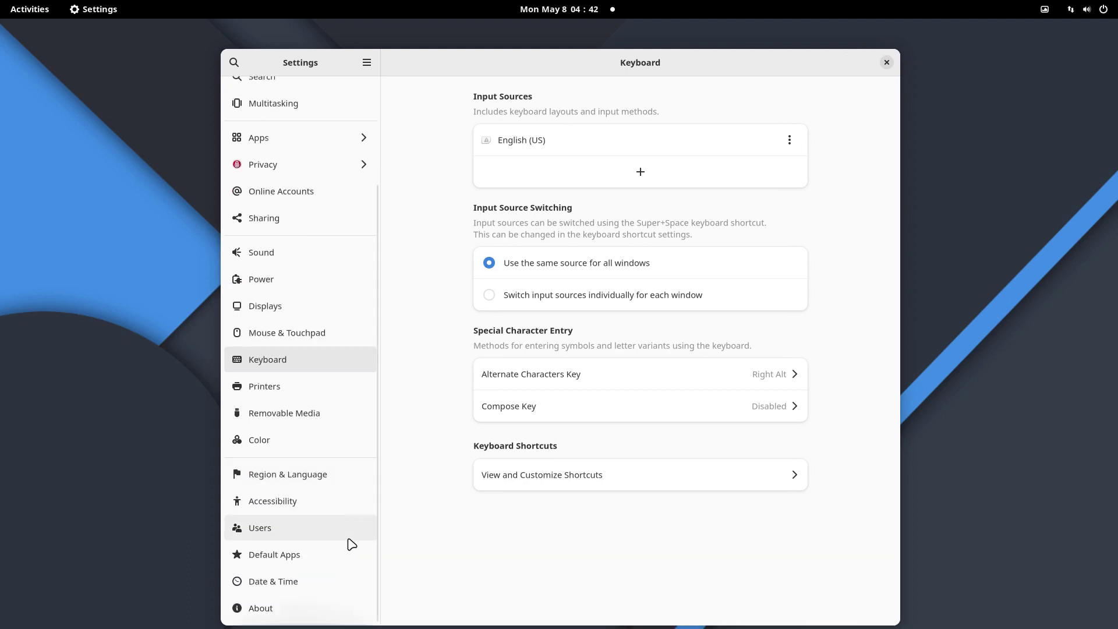
pyautogui.scroll(4, 352, 545)
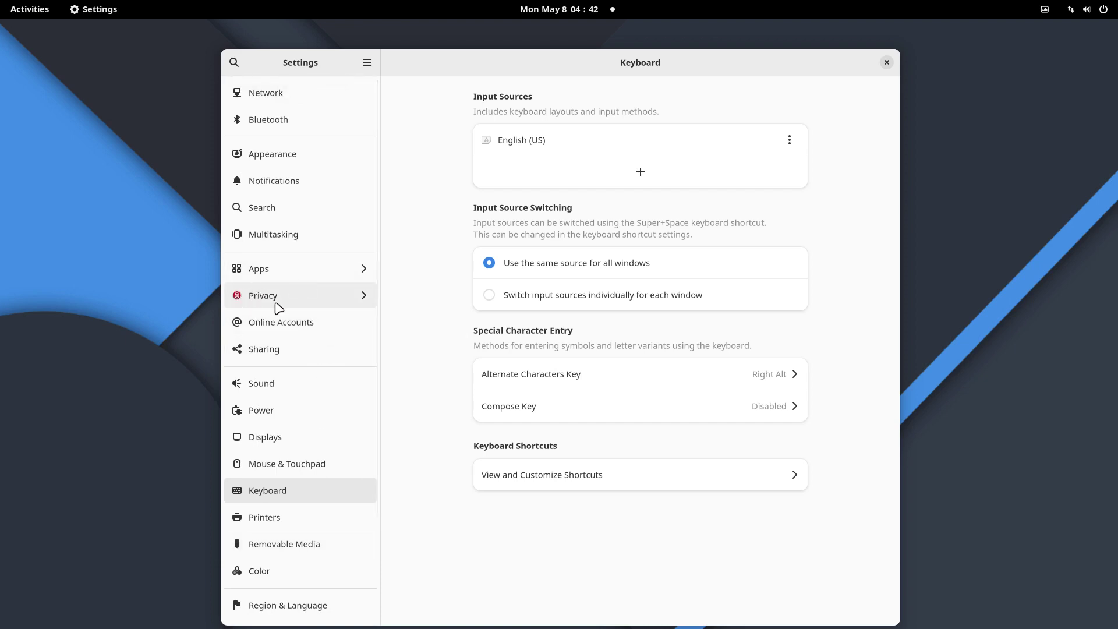
# Step: Look over the Privacy and Bluetooth settings panels
pyautogui.click(359, 297)
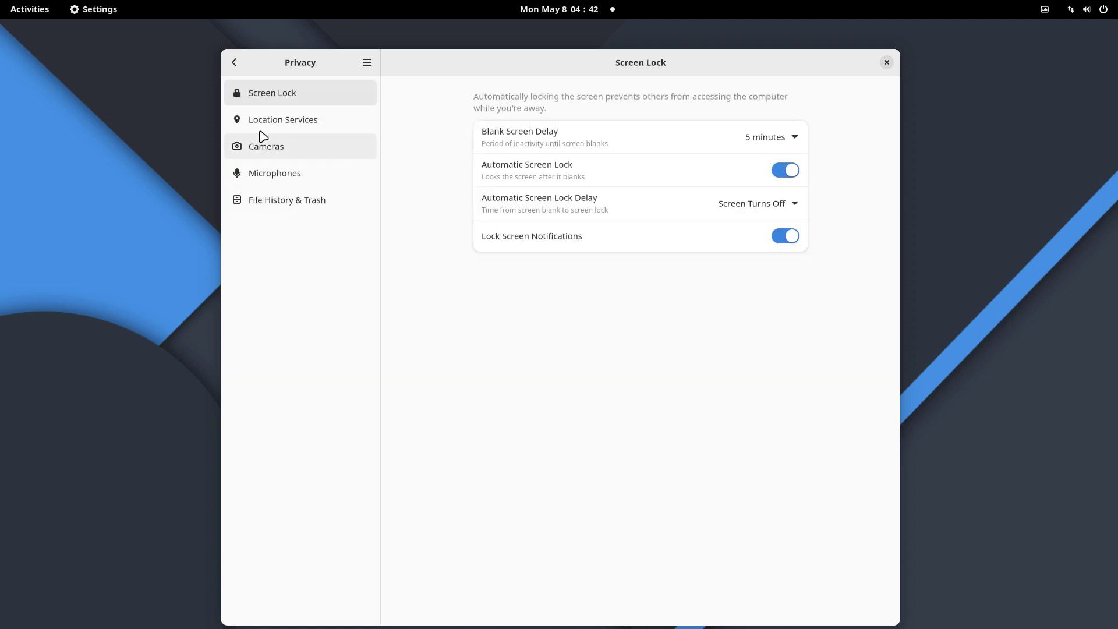
pyautogui.click(235, 62)
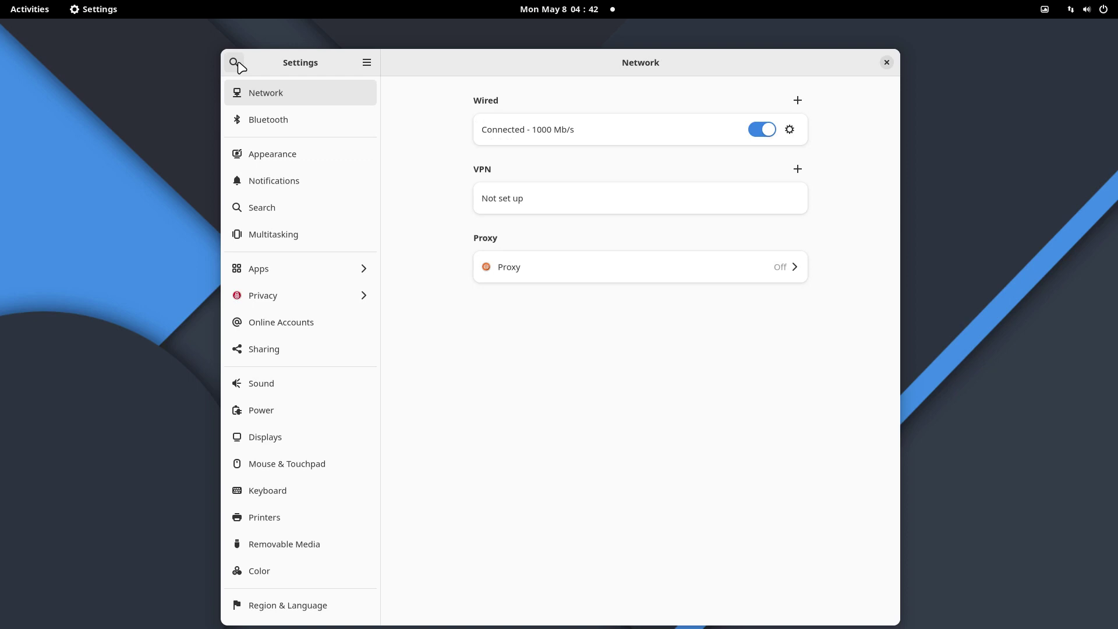
pyautogui.click(287, 121)
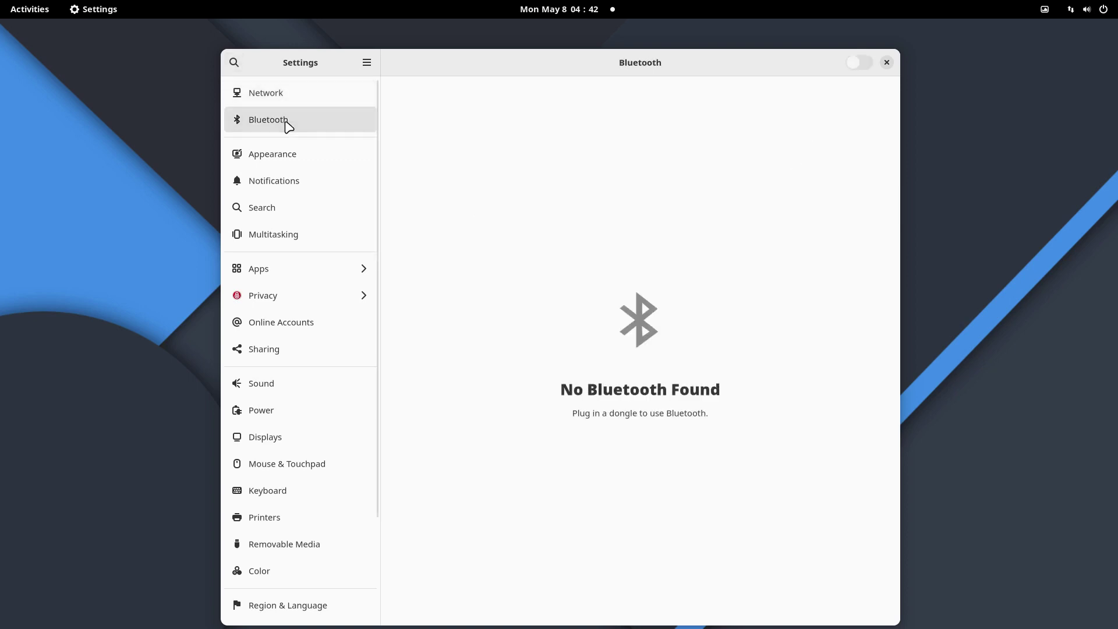
# Step: In Appearance, apply the Dark style and the blue-and-orange wave wallpaper
pyautogui.click(288, 155)
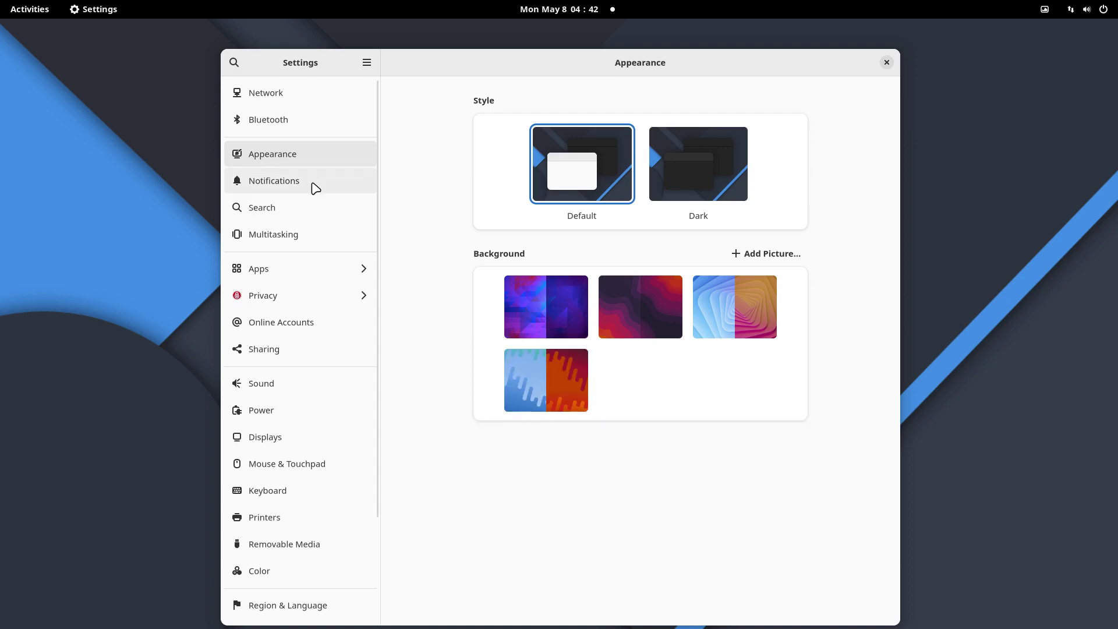
pyautogui.click(700, 179)
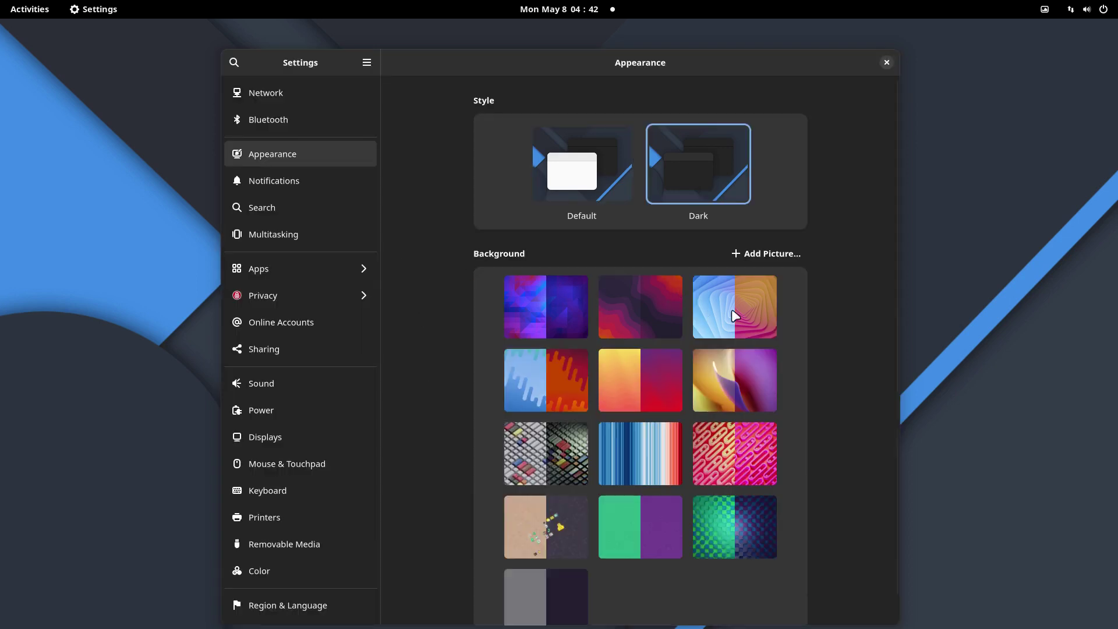
pyautogui.click(544, 391)
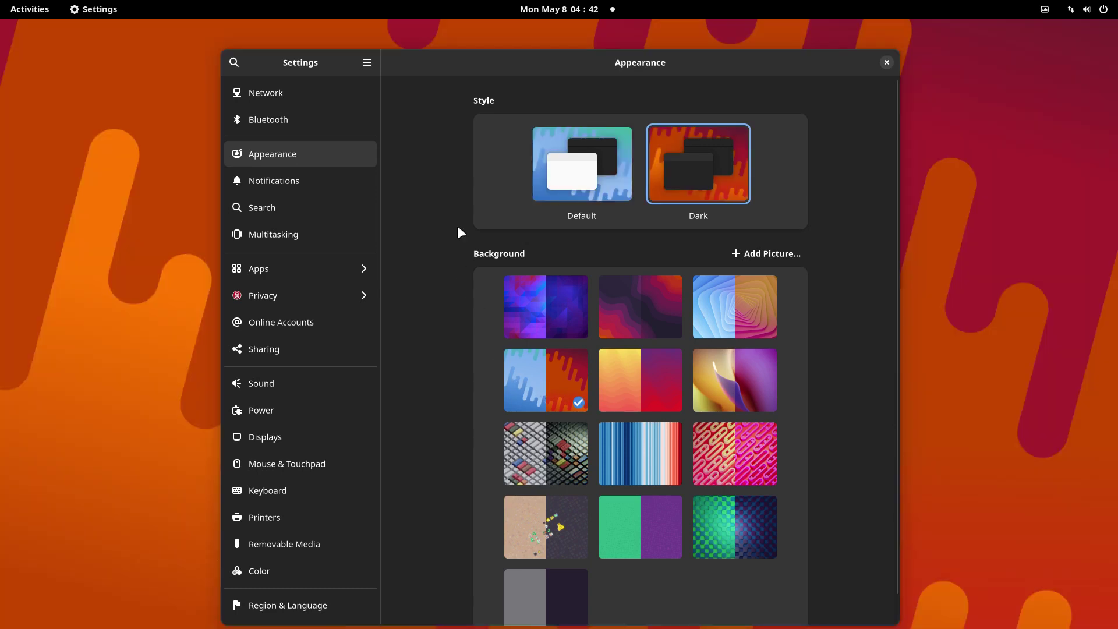
pyautogui.moveTo(547, 68); pyautogui.dragTo(544, 45)
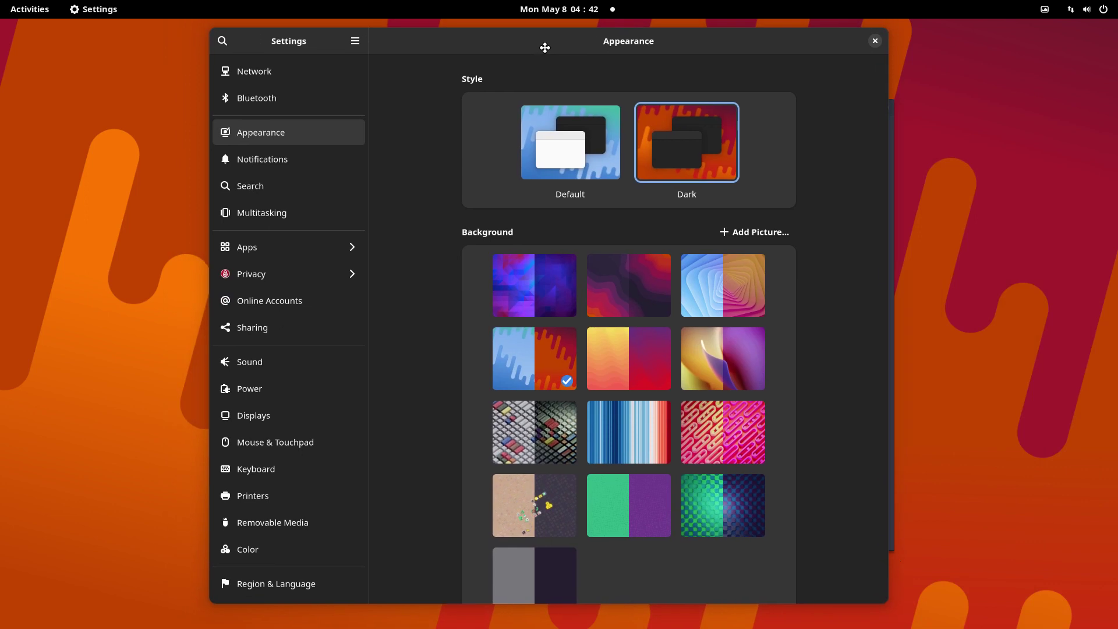
# Step: Browse the Notifications, Search, Multitasking and Apps settings panels
pyautogui.click(309, 162)
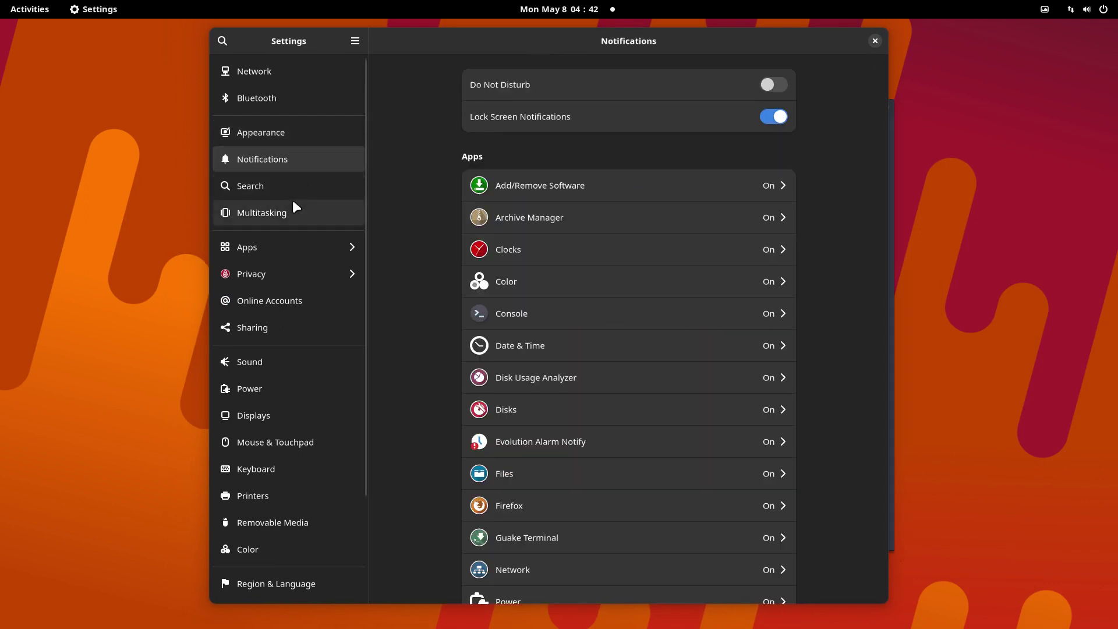
pyautogui.click(271, 189)
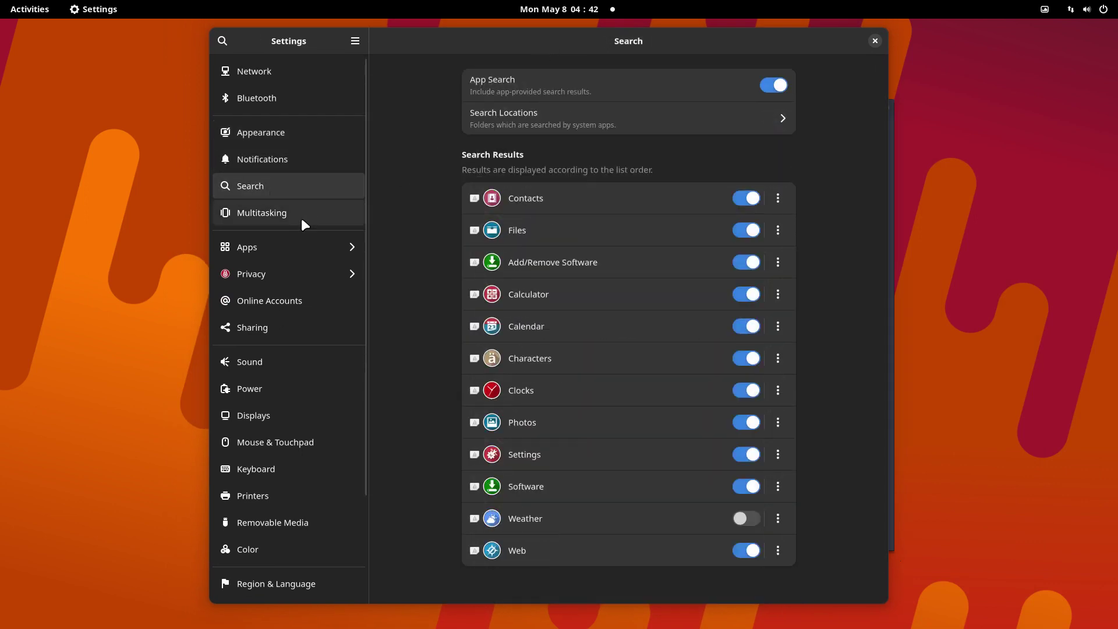
pyautogui.click(301, 216)
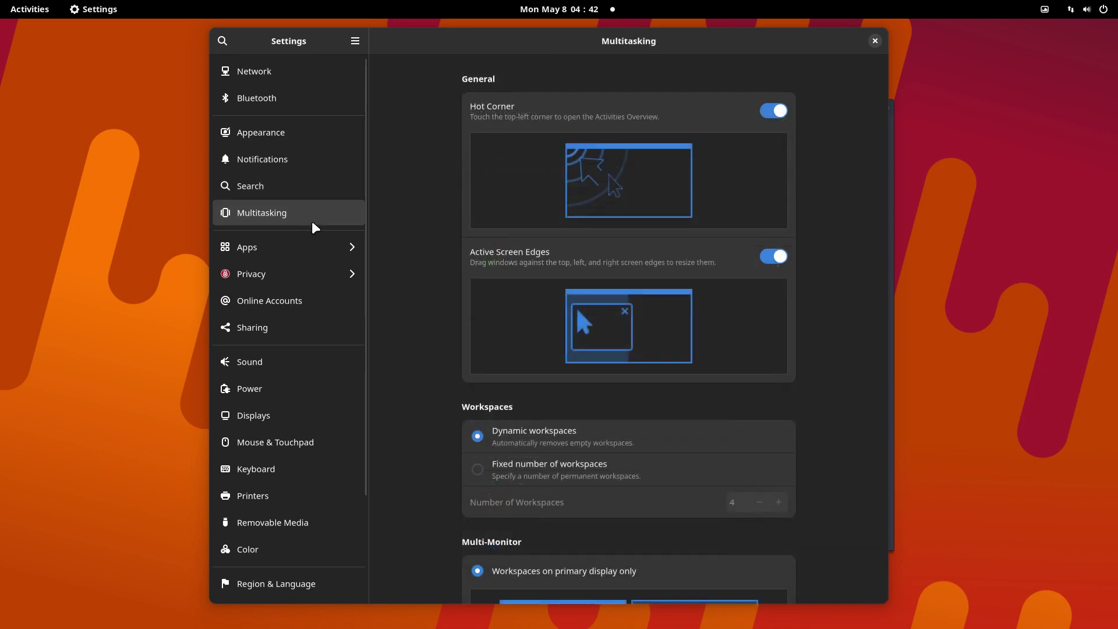
pyautogui.click(297, 255)
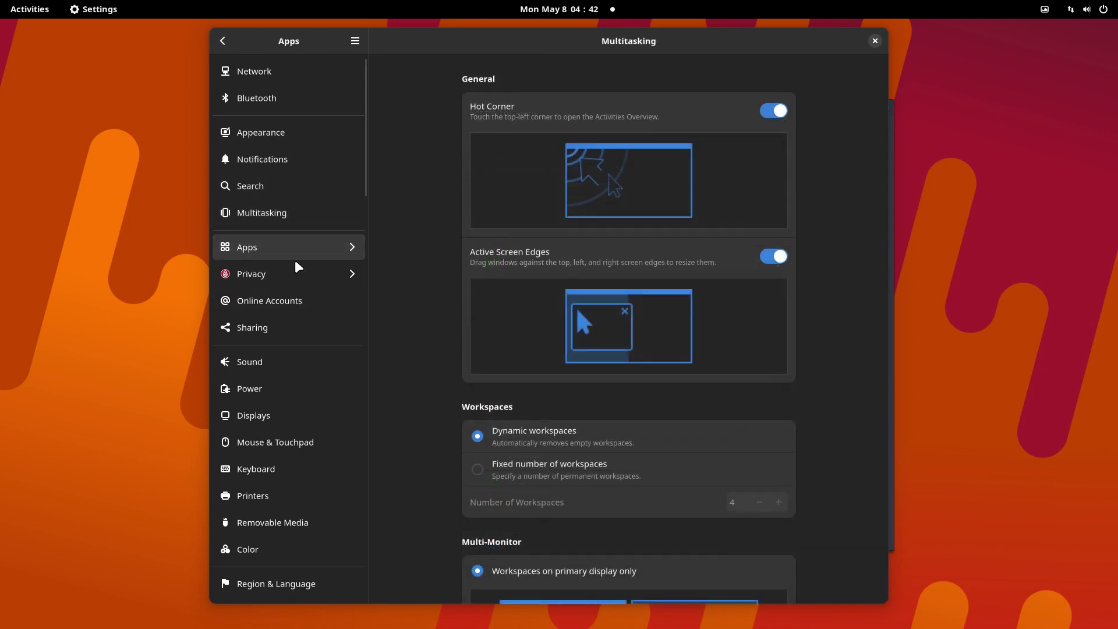
pyautogui.click(223, 40)
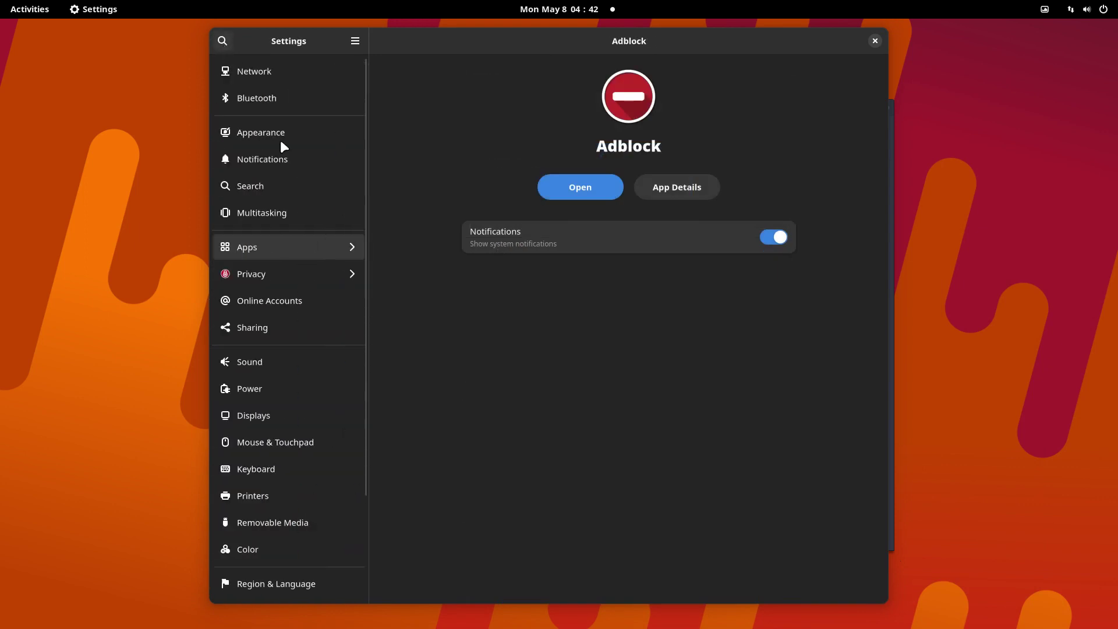
# Step: View Online Accounts, Sharing, Sound and Power, cancelling the new keyring password request
pyautogui.click(303, 295)
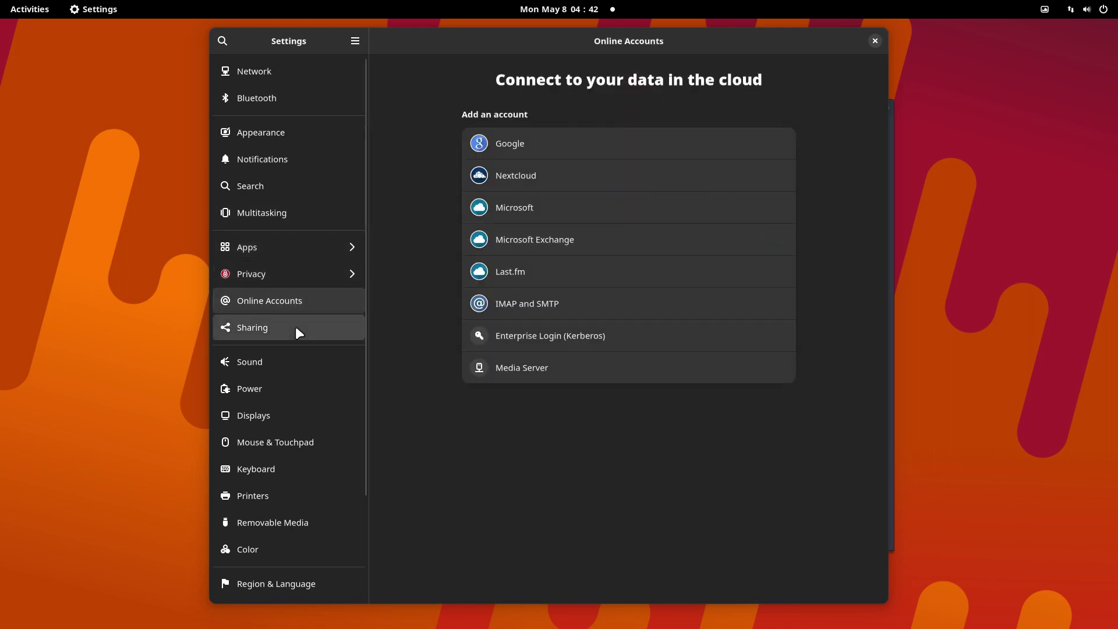
pyautogui.click(314, 330)
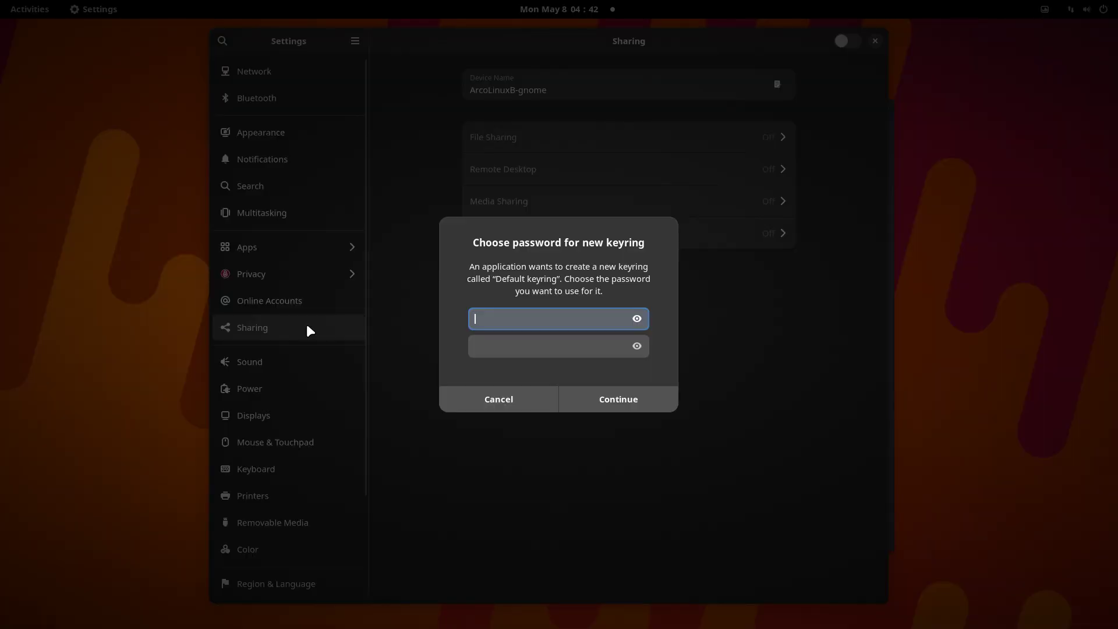
pyautogui.click(518, 400)
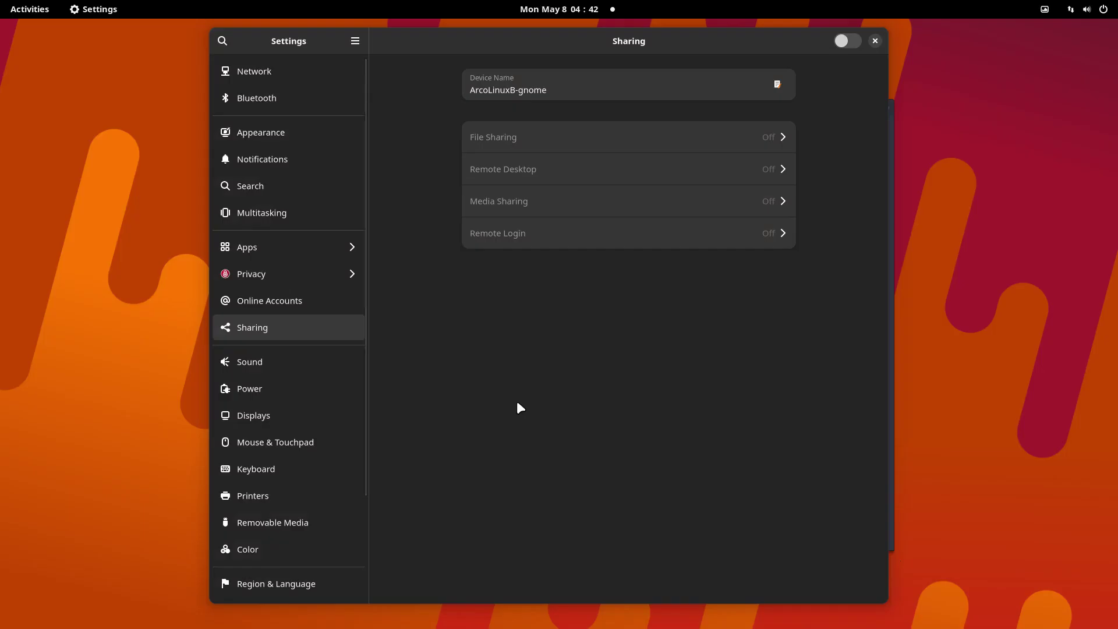
pyautogui.click(278, 365)
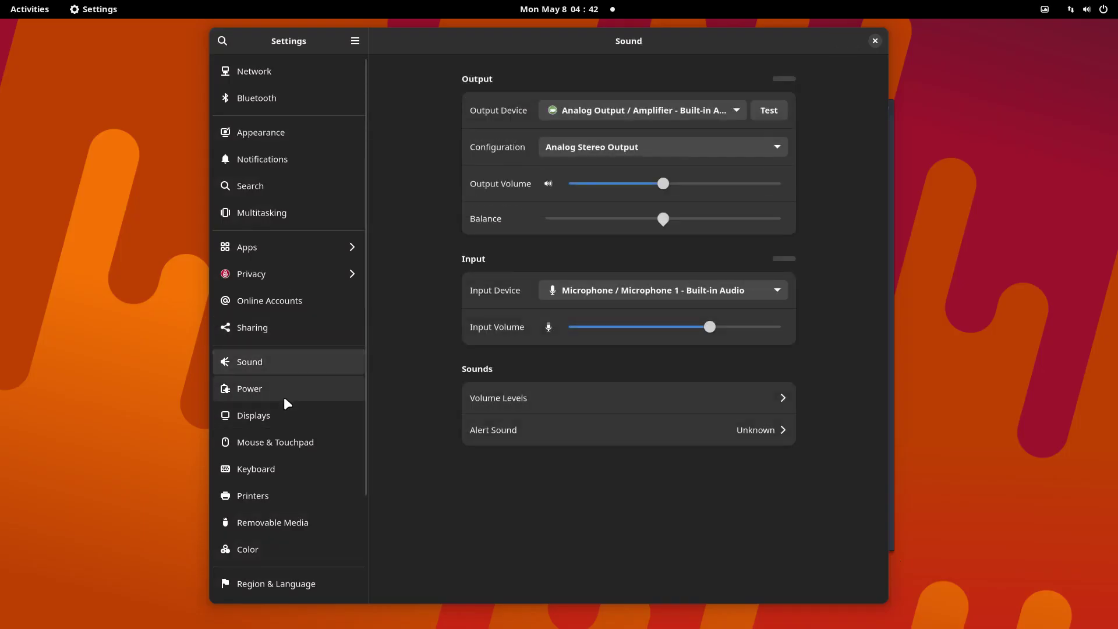
pyautogui.click(285, 399)
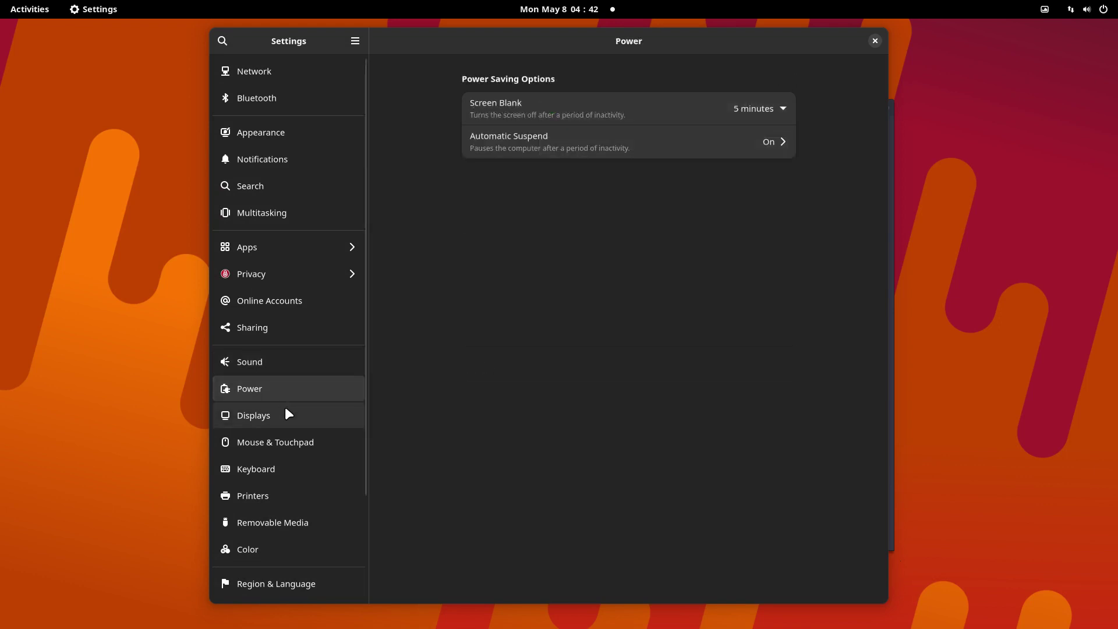
# Step: View the Displays, Mouse & Touchpad, Keyboard, Printers, Removable Media and Color panels
pyautogui.click(288, 413)
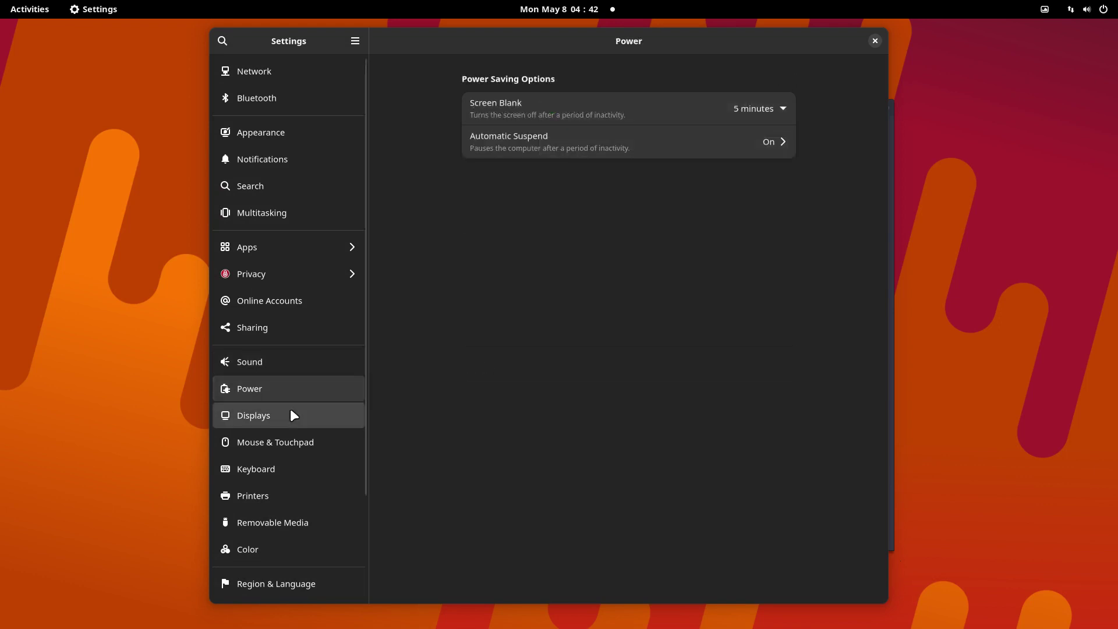
pyautogui.click(275, 437)
pyautogui.scroll(-3, 291, 437)
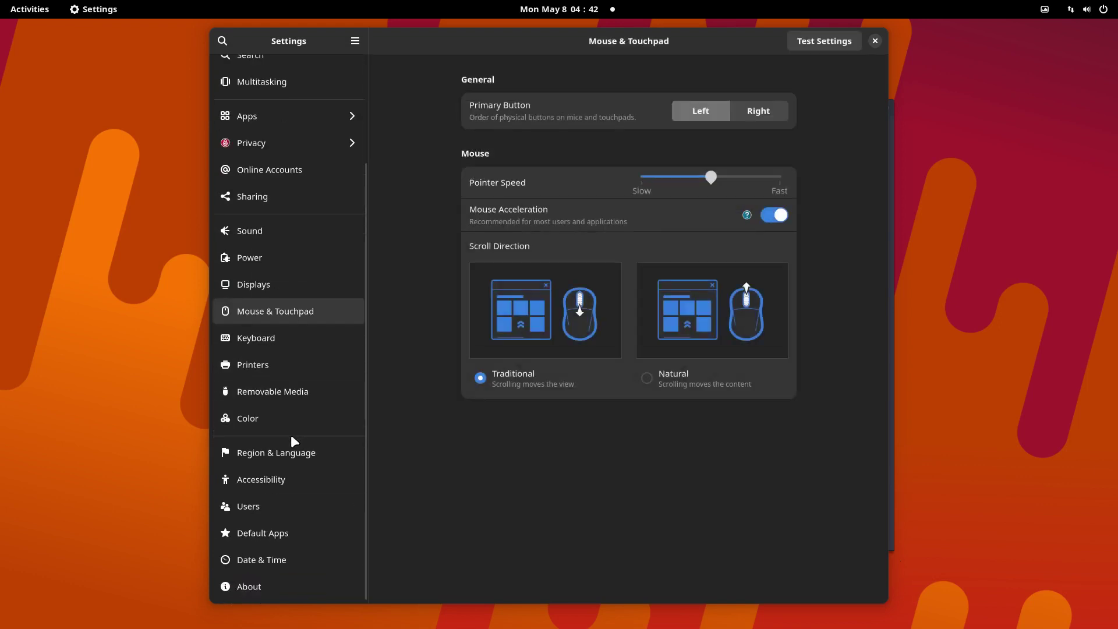
pyautogui.click(282, 343)
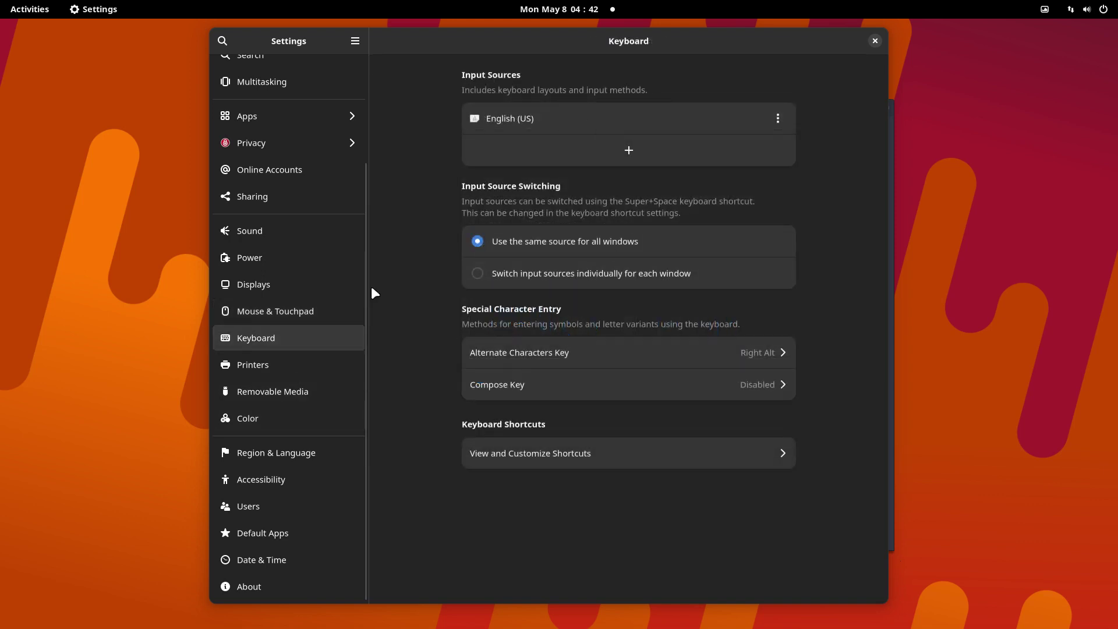
pyautogui.click(263, 367)
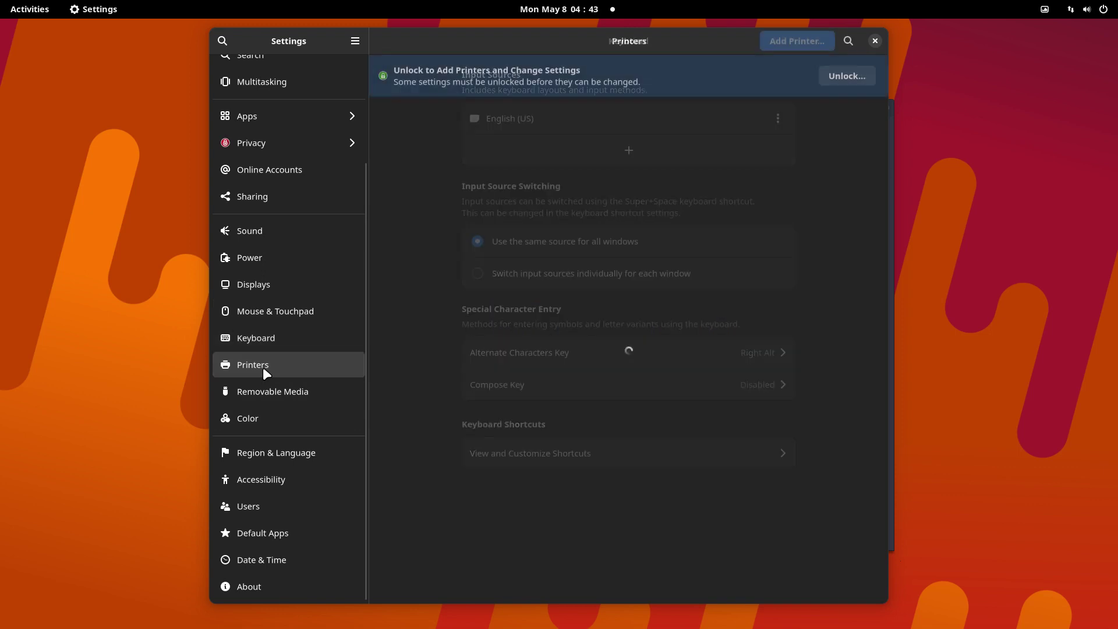
pyautogui.click(270, 385)
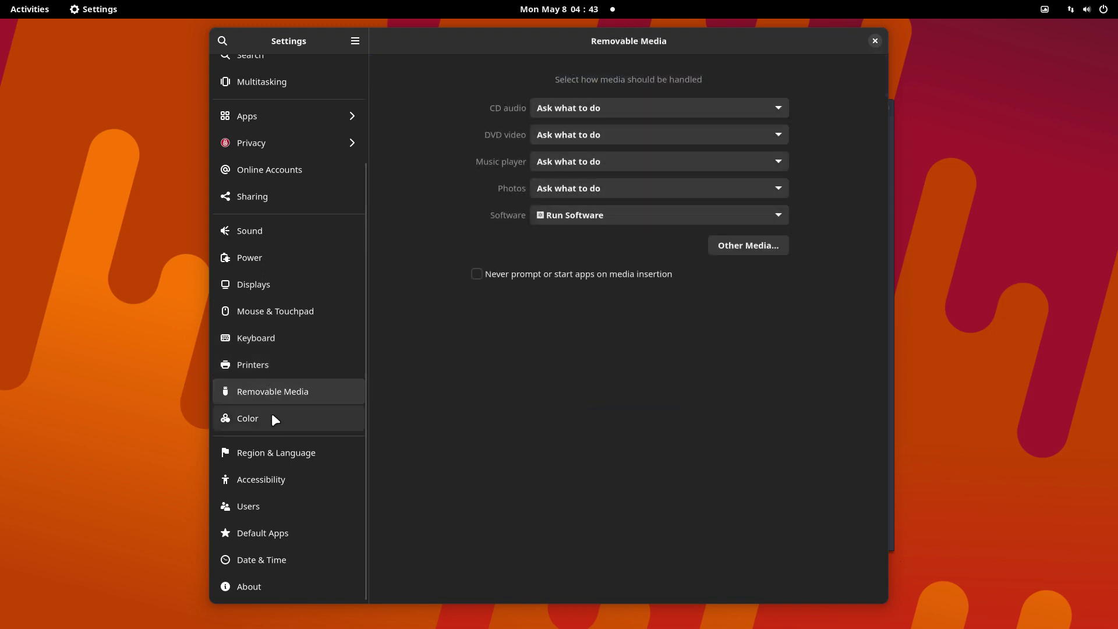
pyautogui.click(272, 414)
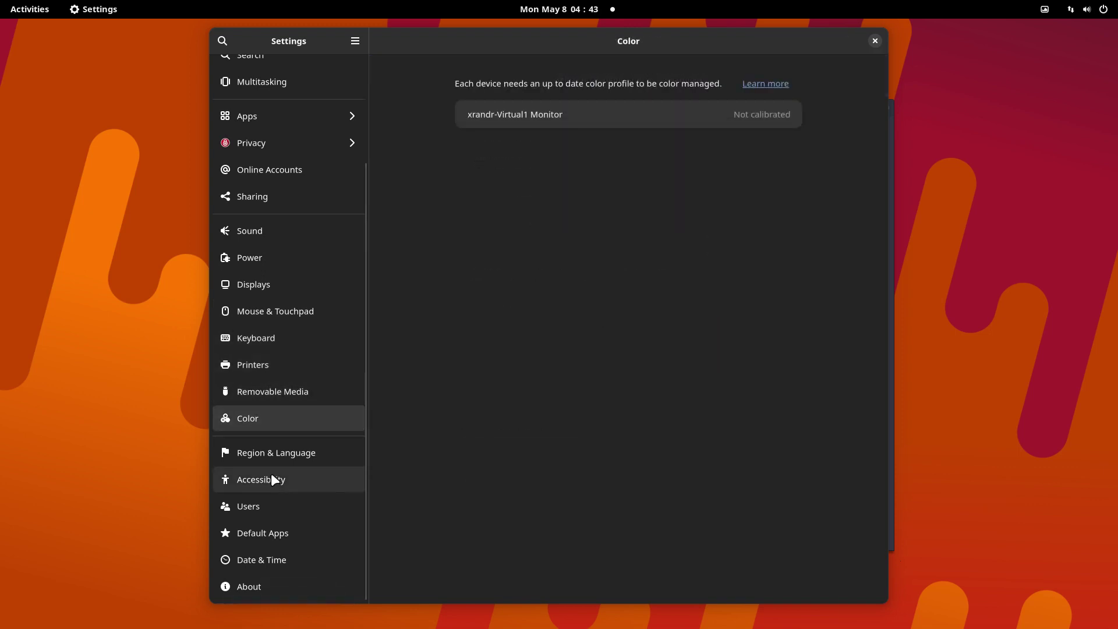
# Step: Go through Region & Language, Accessibility, Users, Default Apps and Date & Time to About
pyautogui.click(282, 452)
pyautogui.click(297, 488)
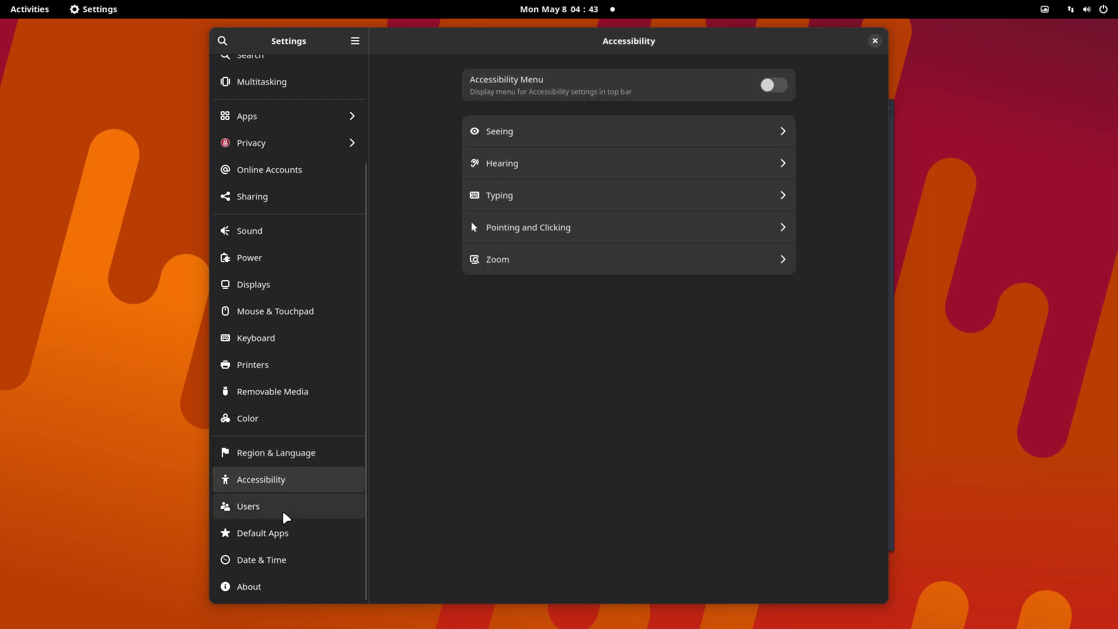
pyautogui.click(284, 511)
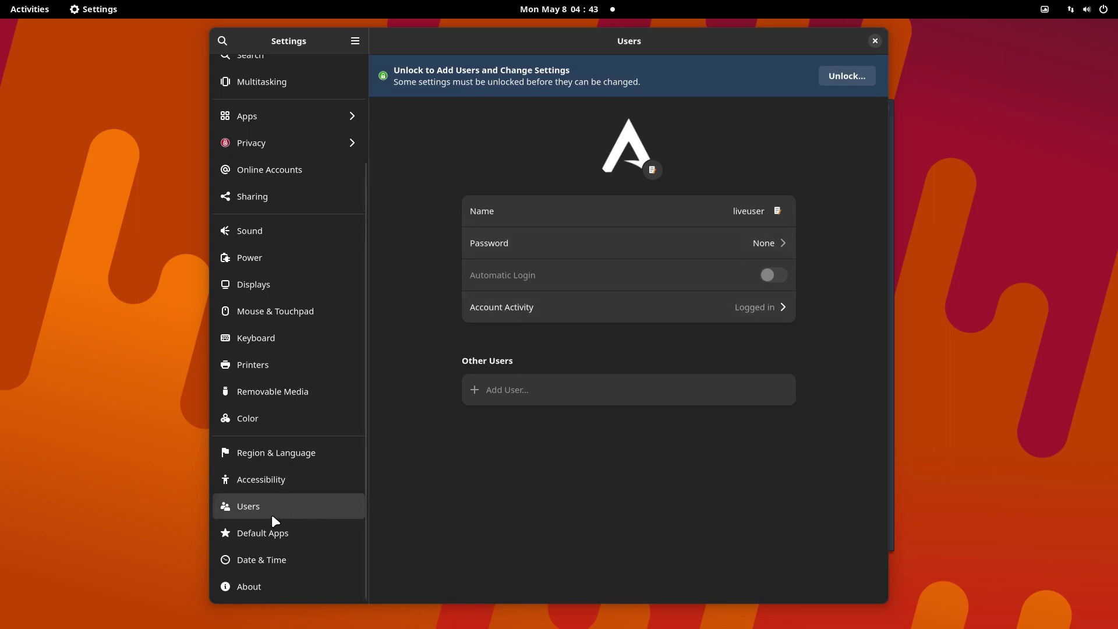
pyautogui.click(270, 529)
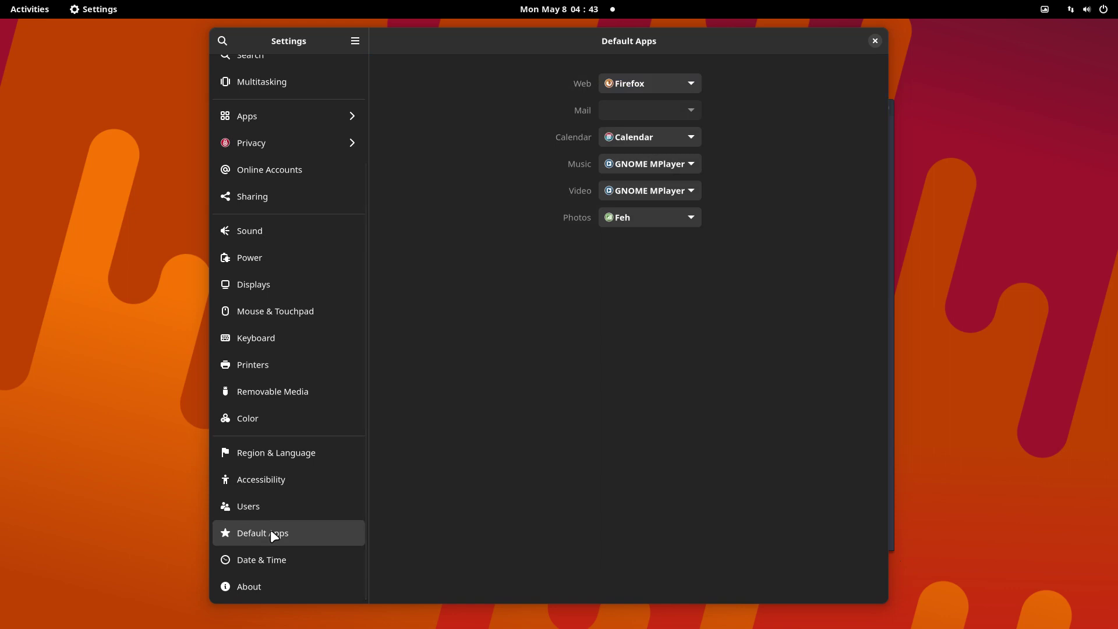
pyautogui.click(277, 560)
pyautogui.click(267, 587)
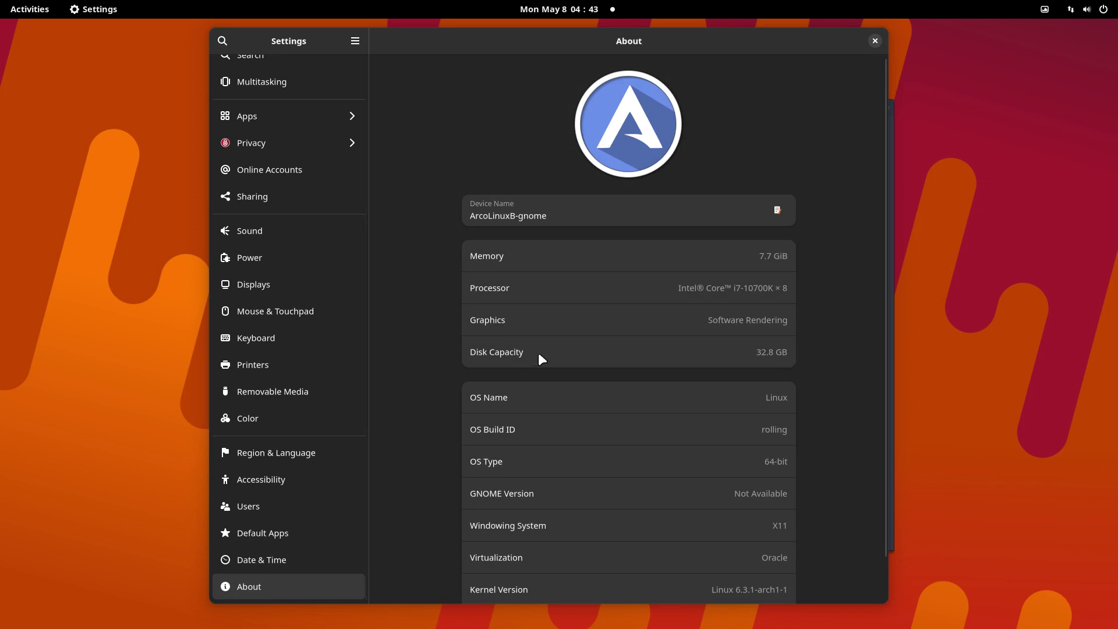
# Step: Open the Settings help pages from the menu, skim them, and close Help
pyautogui.scroll(-2, 442, 377)
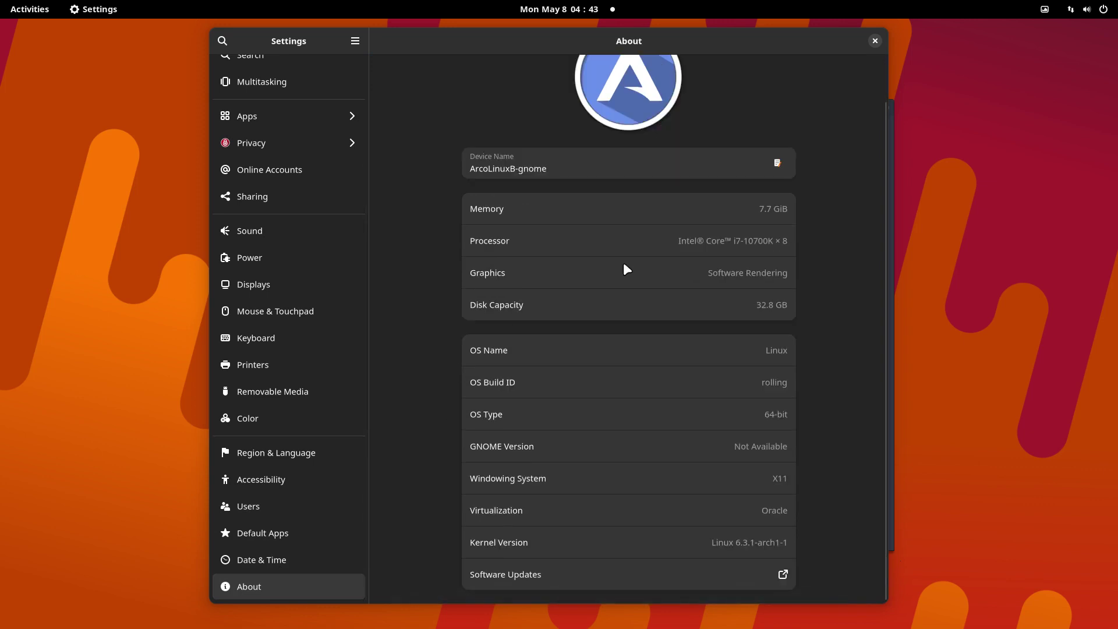
pyautogui.scroll(2, 743, 170)
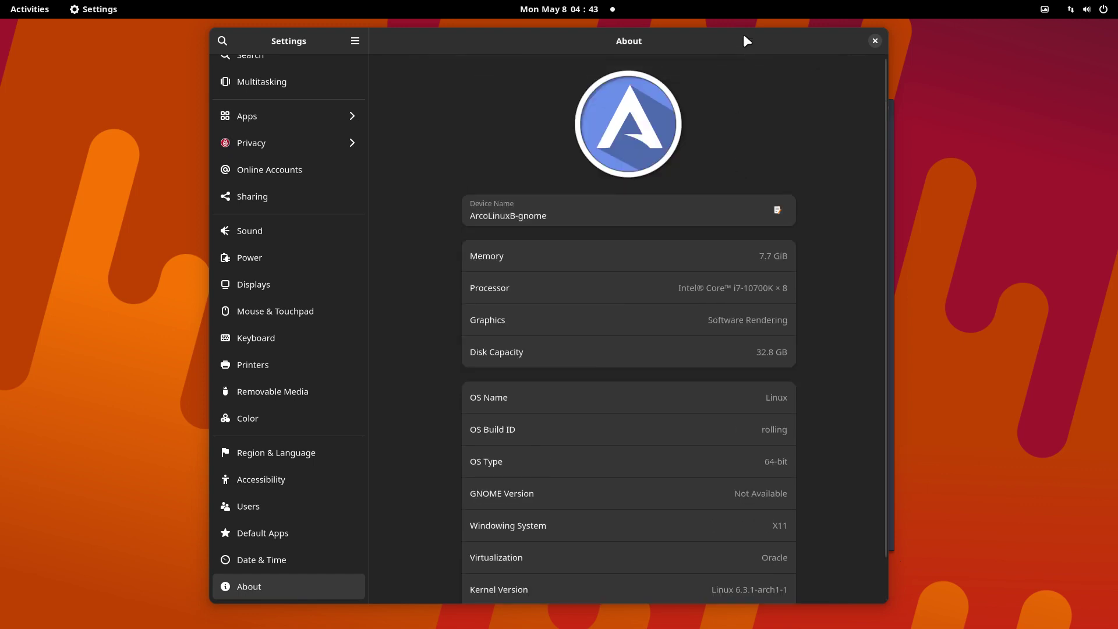
pyautogui.click(355, 38)
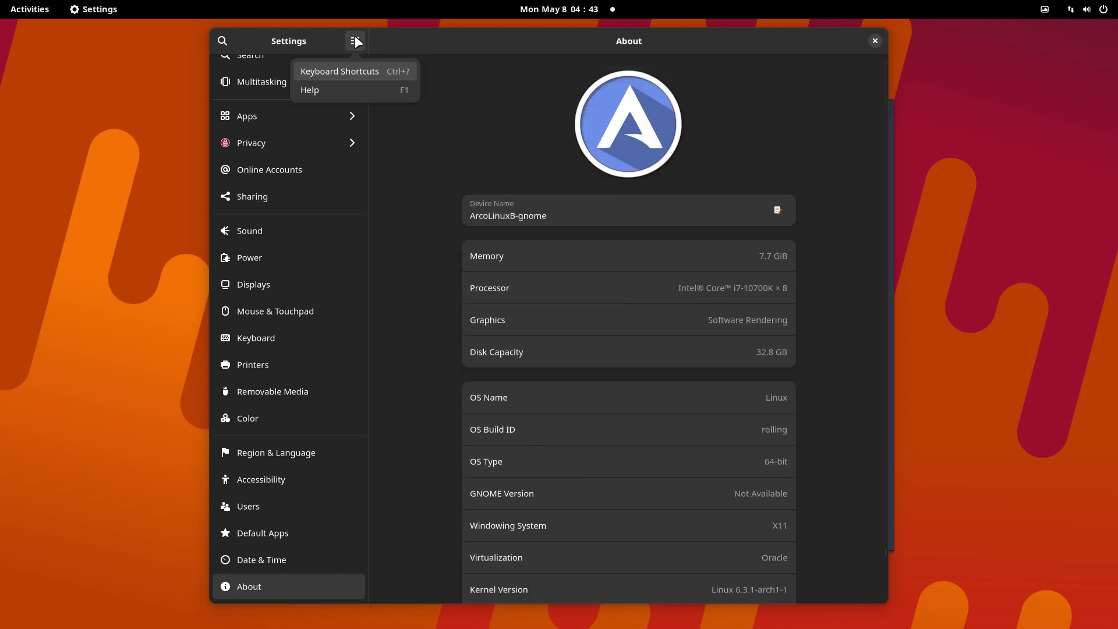
pyautogui.click(371, 96)
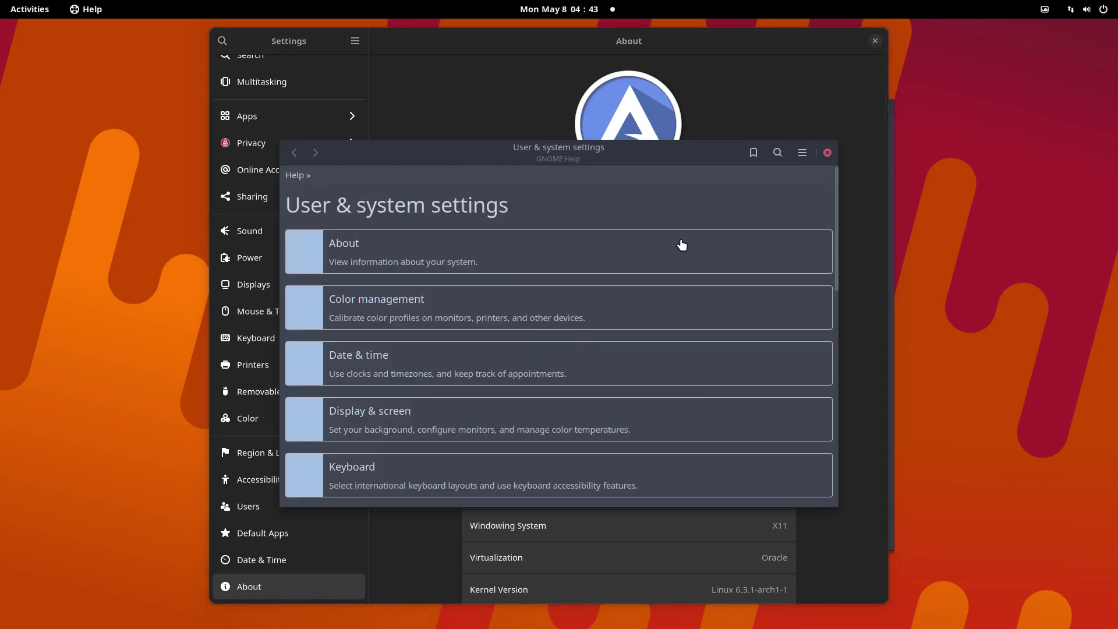
pyautogui.scroll(-10, 681, 245)
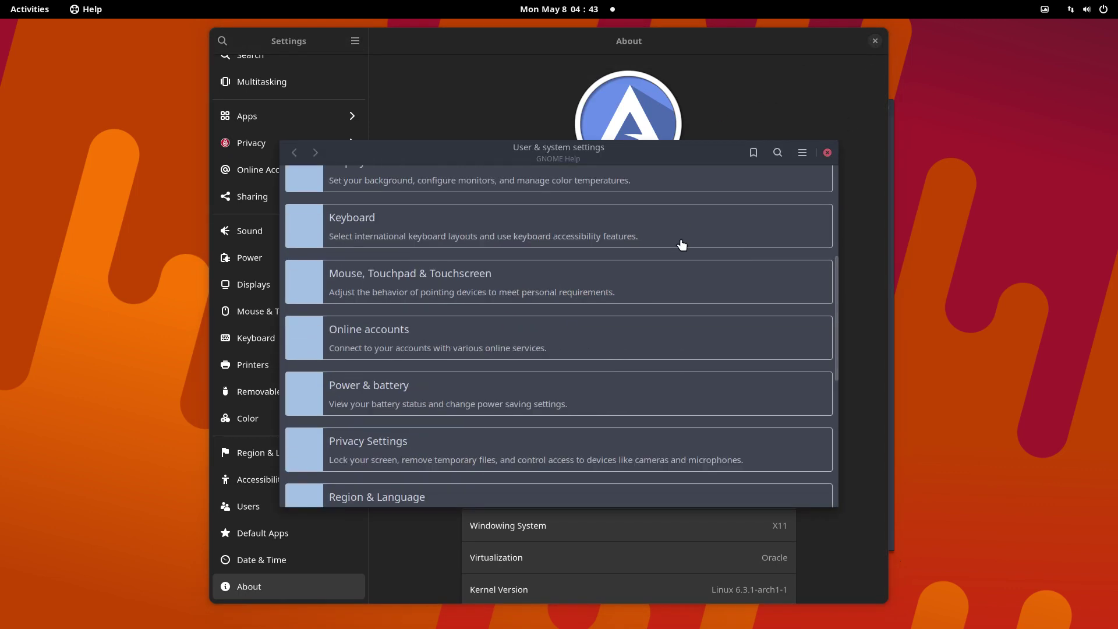
pyautogui.click(828, 152)
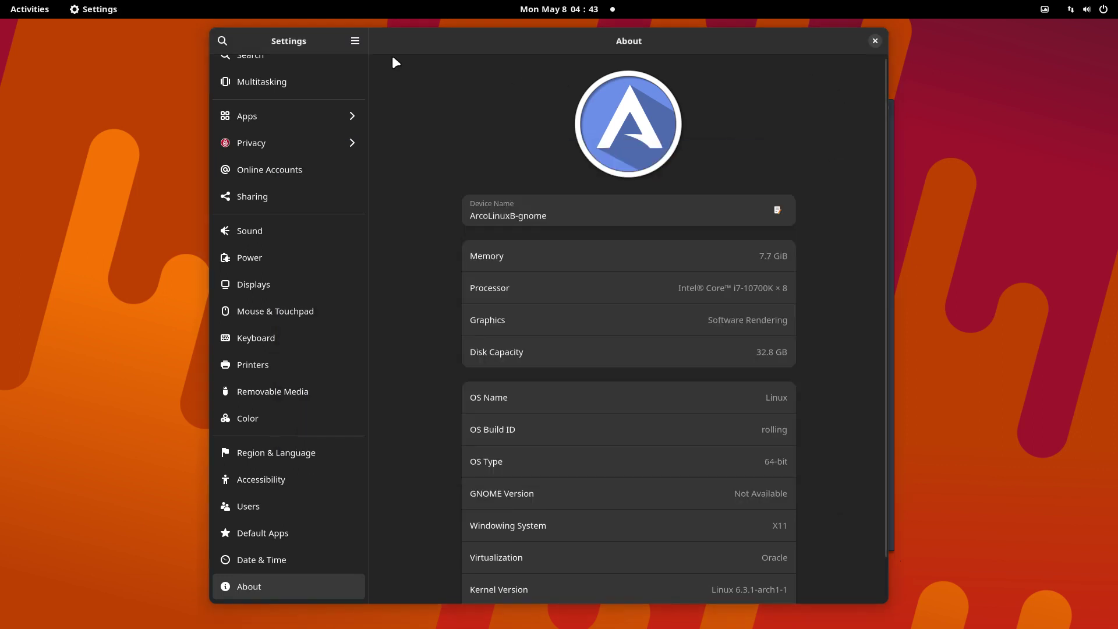
# Step: Search the panels for 'info' to return to About and view the Intel Core i7-10700K × 8 processor
pyautogui.click(224, 39)
pyautogui.write('info')
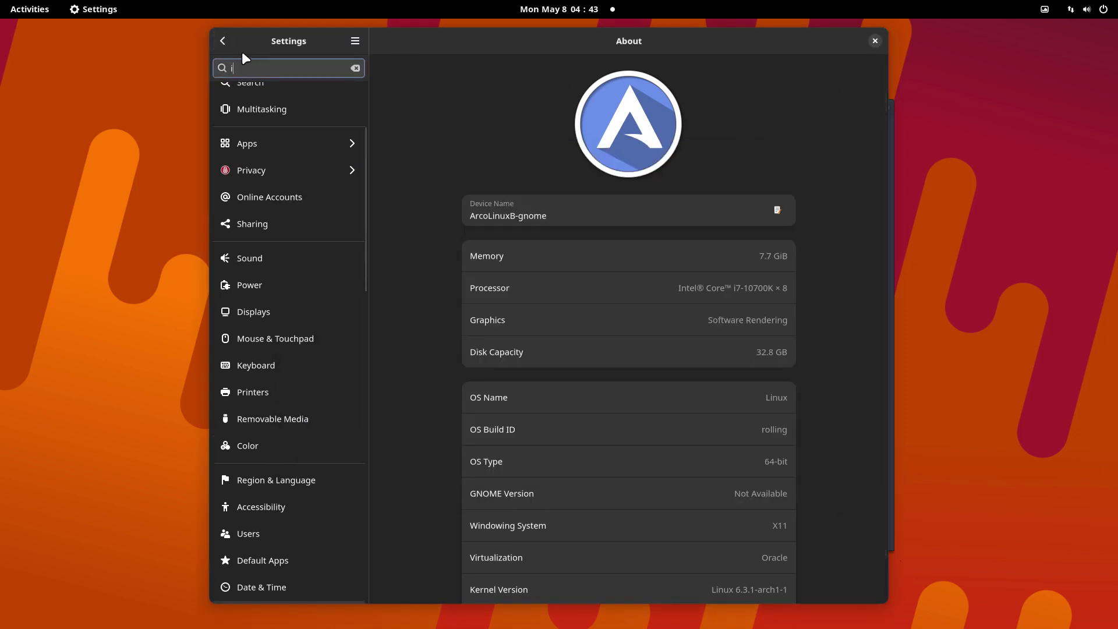
pyautogui.click(275, 119)
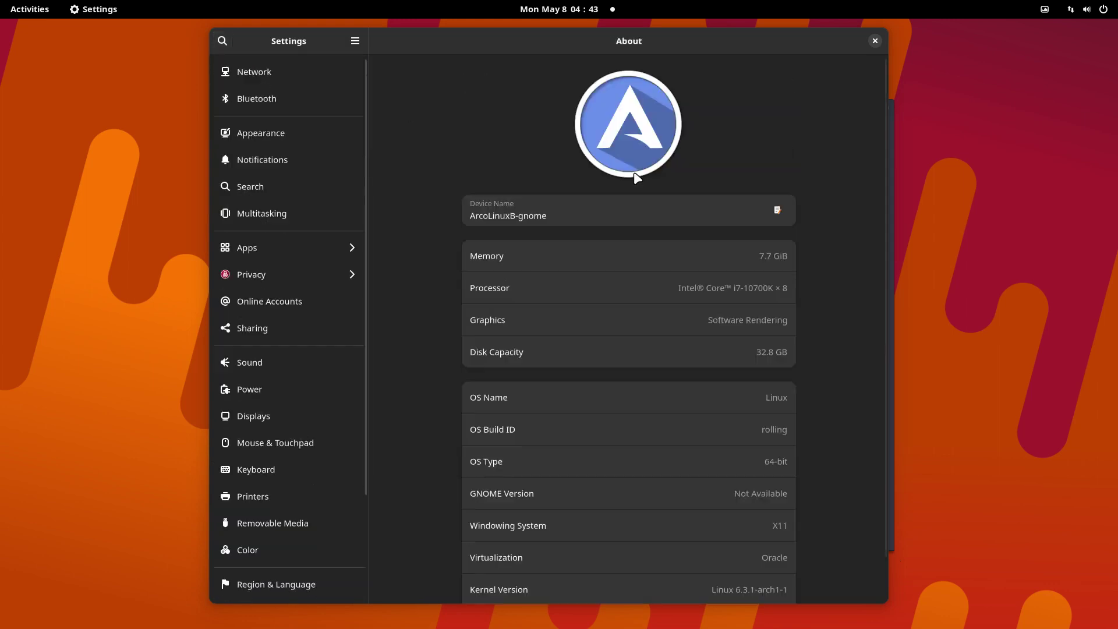
pyautogui.scroll(-2, 786, 343)
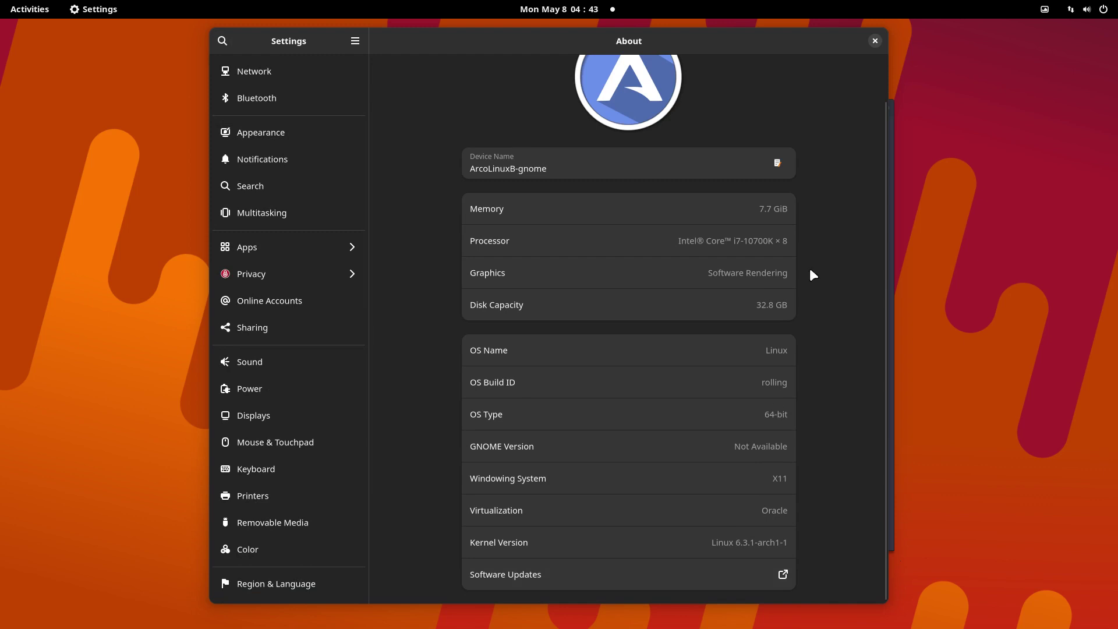
pyautogui.click(875, 41)
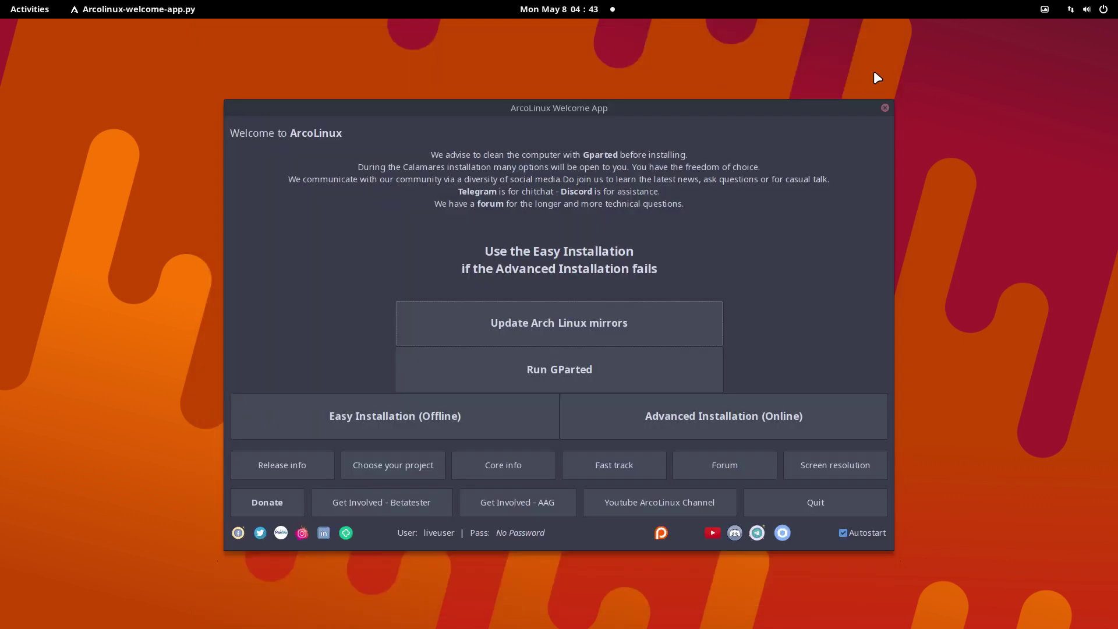
pyautogui.click(25, 9)
pyautogui.write('inf')
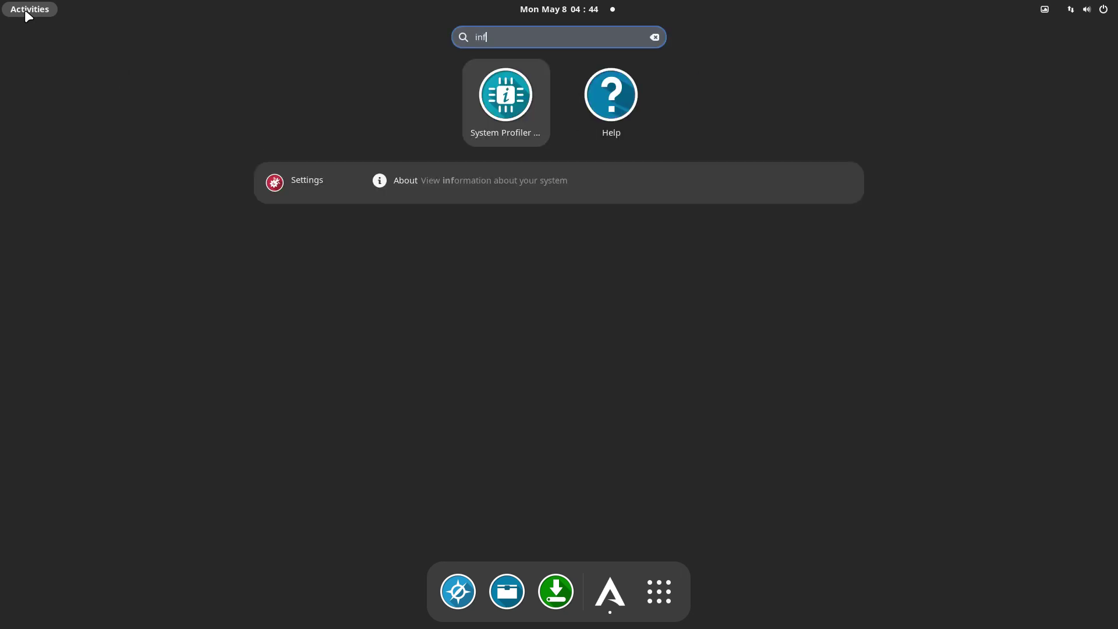
pyautogui.write('o')
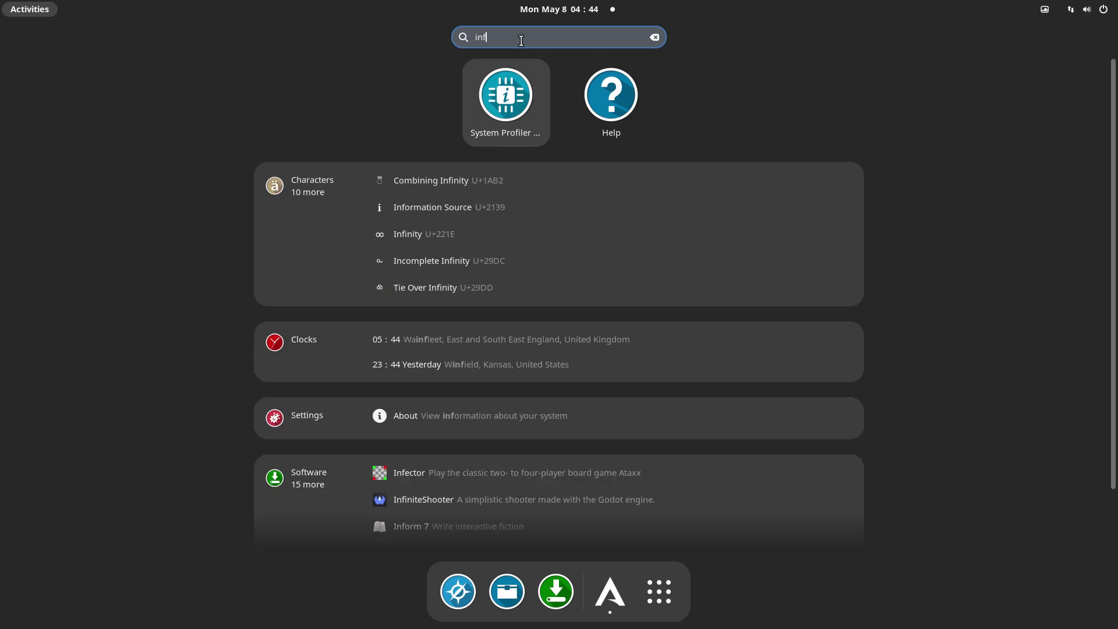
pyautogui.write('o')
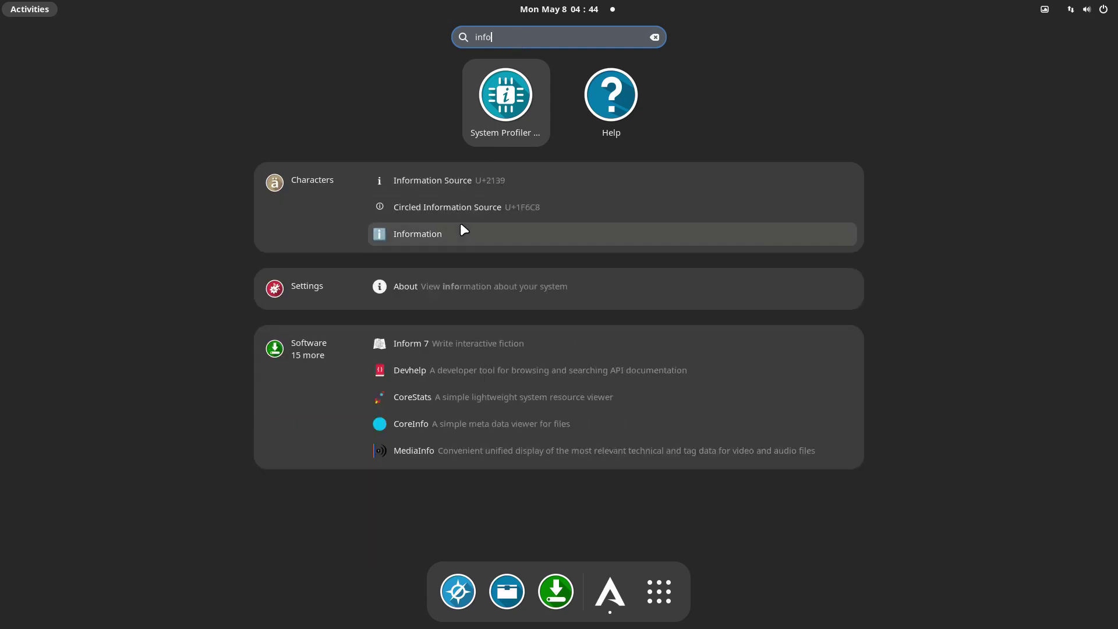
pyautogui.click(464, 230)
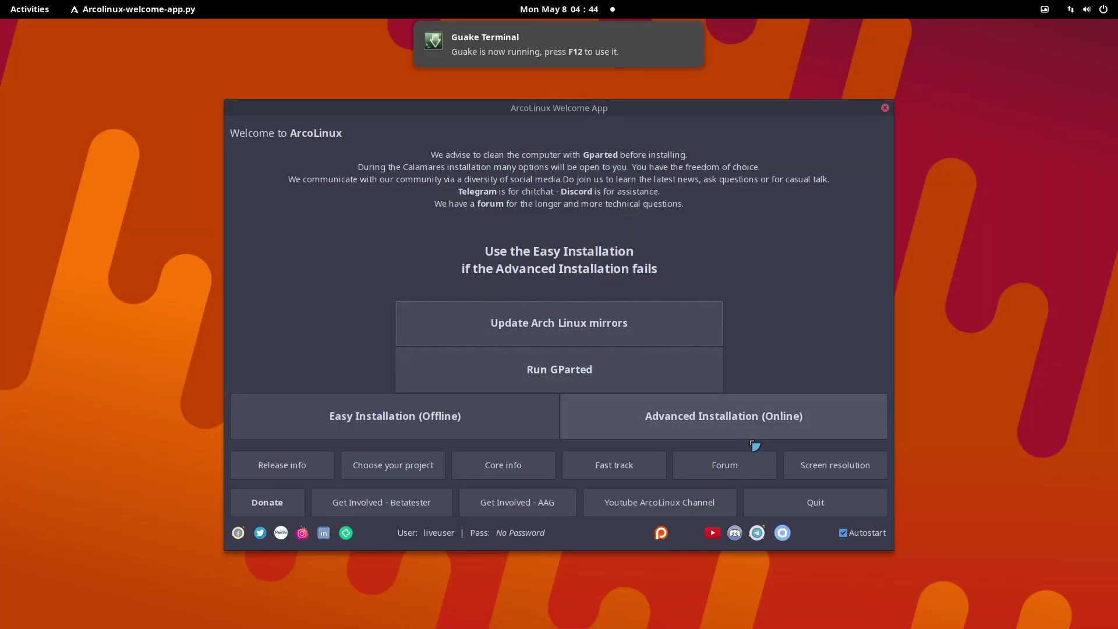
# Step: Choose Change Background from the desktop menu, then search 'ter' and launch Guake Terminal
pyautogui.rightClick(174, 334)
pyautogui.click(198, 348)
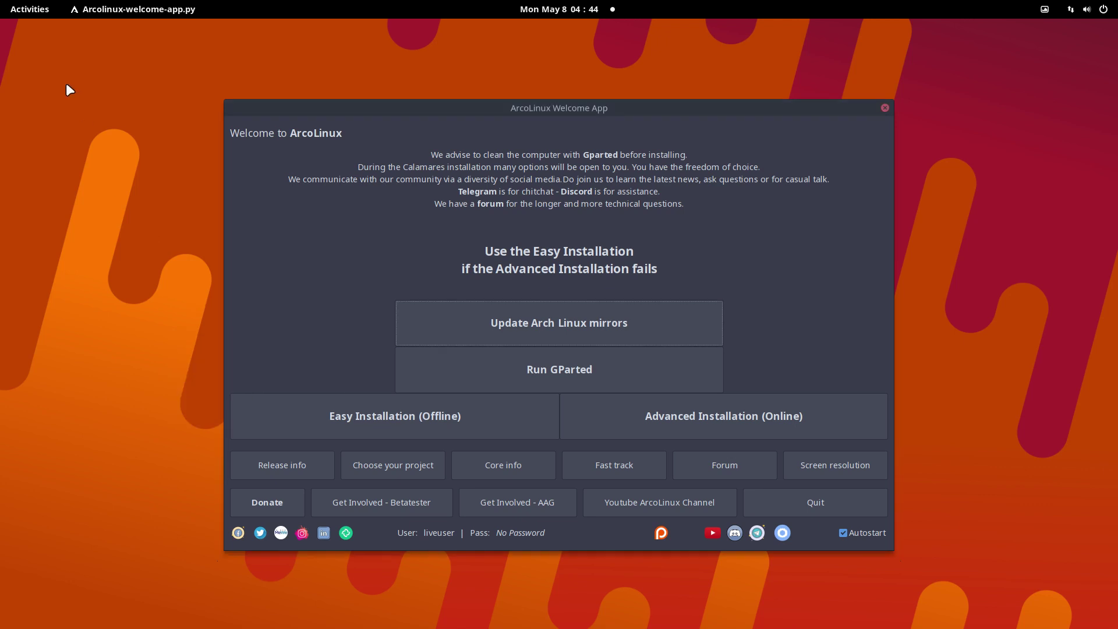
pyautogui.click(32, 9)
pyautogui.write('ter')
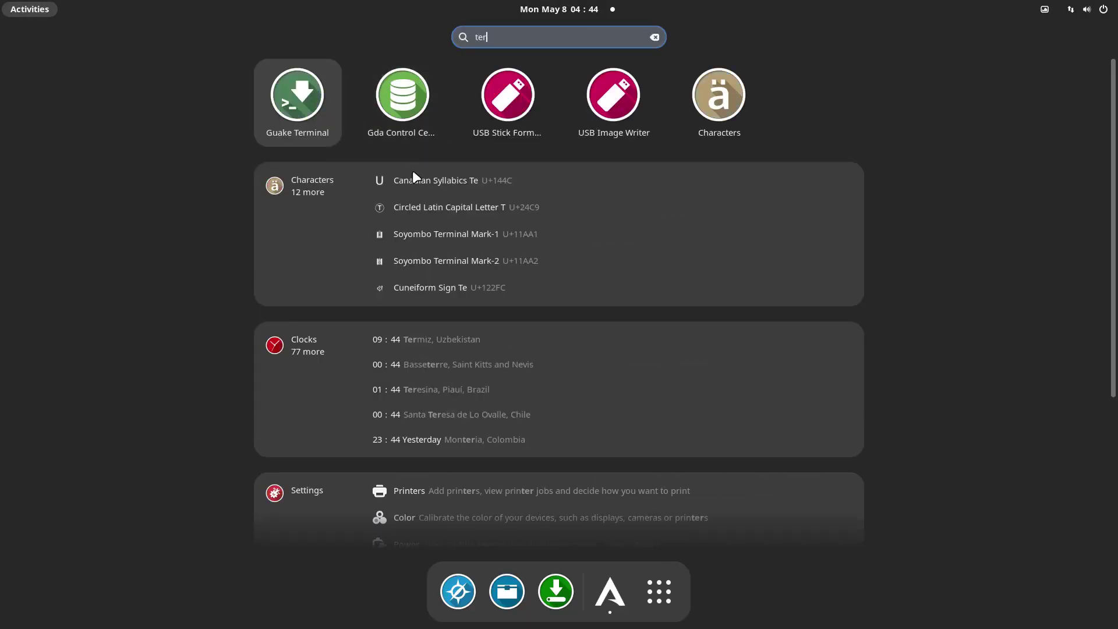
pyautogui.click(306, 123)
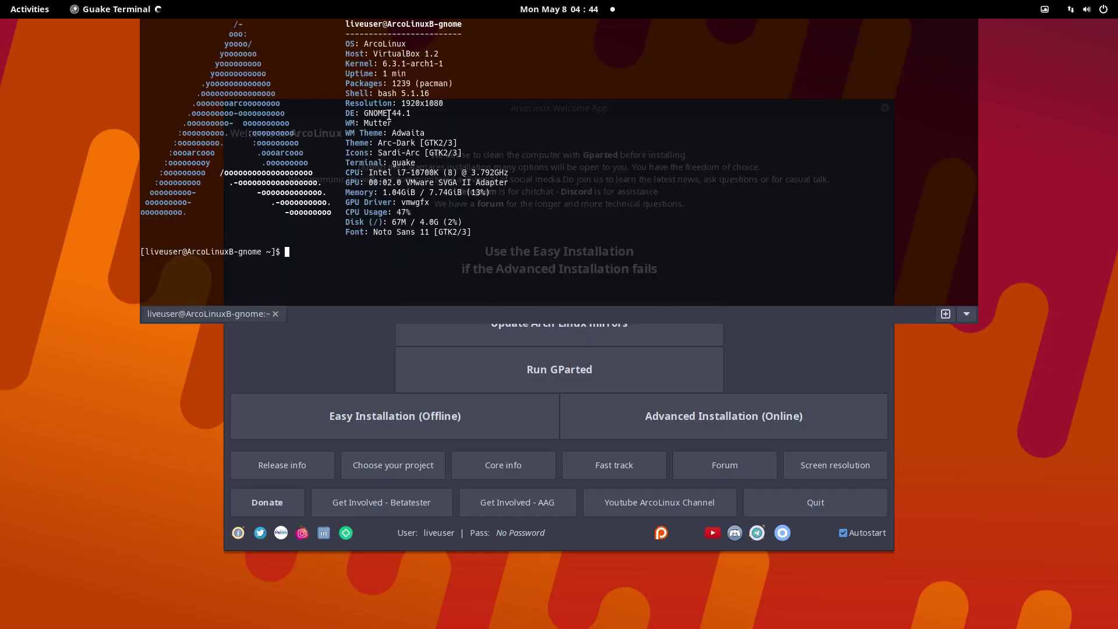
# Step: Highlight GNOME version 44.1 in the terminal, hide it with F12, and check the calendar panel
pyautogui.moveTo(387, 113); pyautogui.dragTo(422, 113)
pyautogui.click(362, 263)
pyautogui.press('F12')
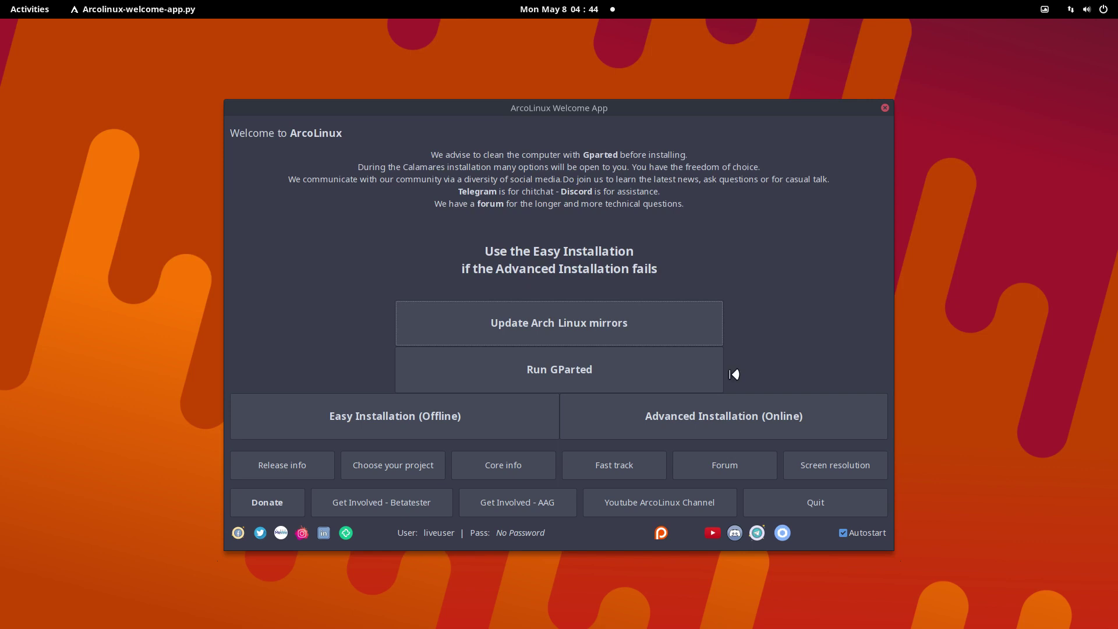
pyautogui.click(576, 7)
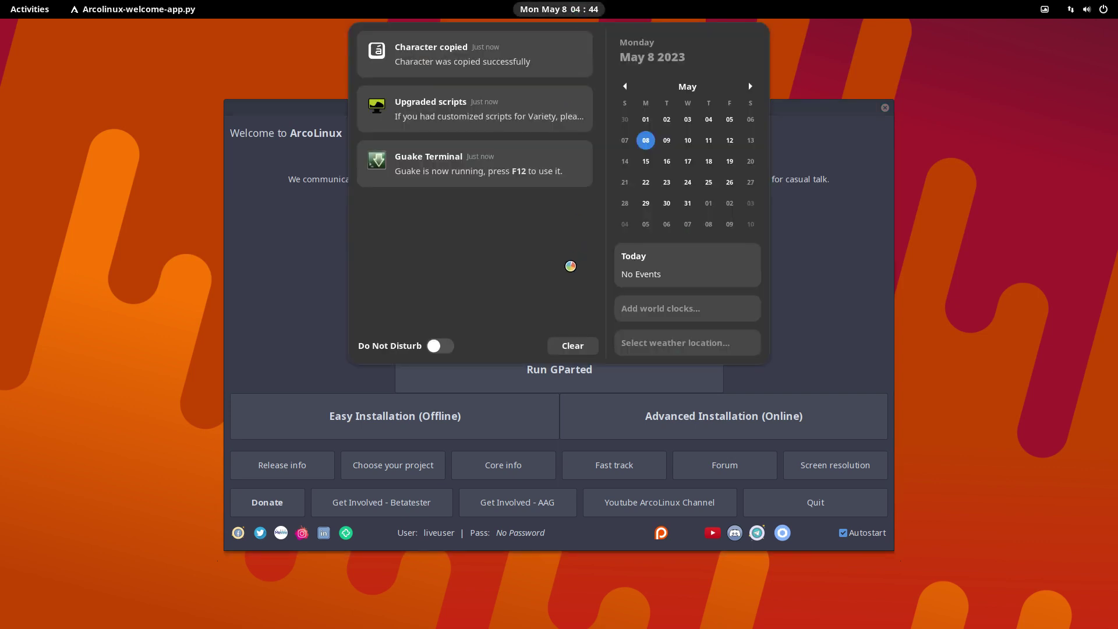
pyautogui.click(122, 7)
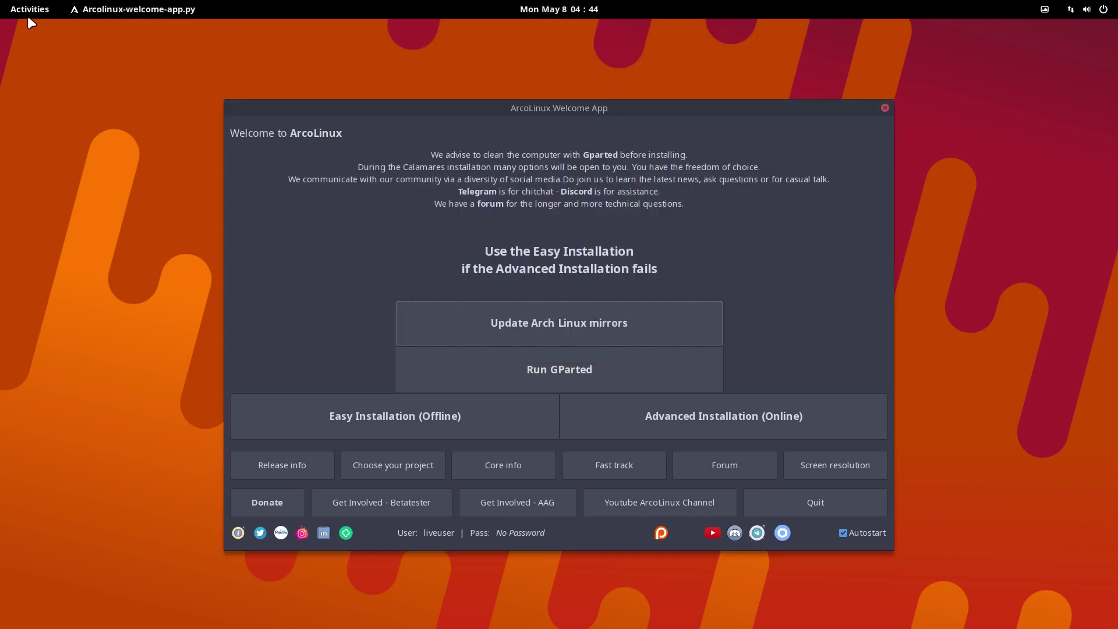
pyautogui.click(26, 12)
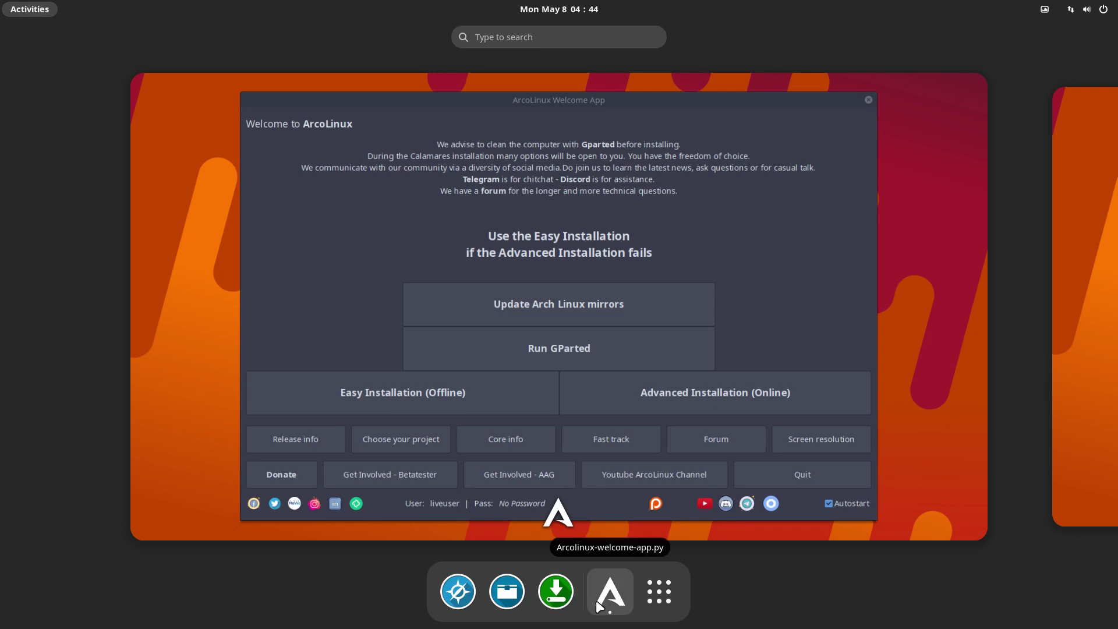
# Step: Page through the app grid, open Thunar File Manager on the home folder, and close it
pyautogui.click(663, 593)
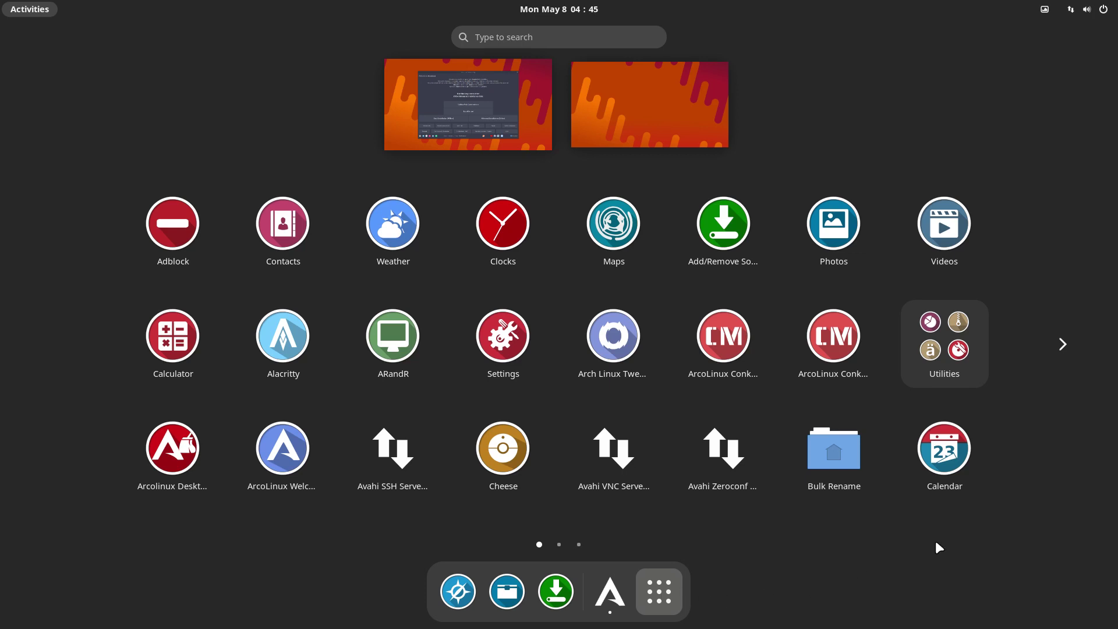
pyautogui.press('super+Page_Down')
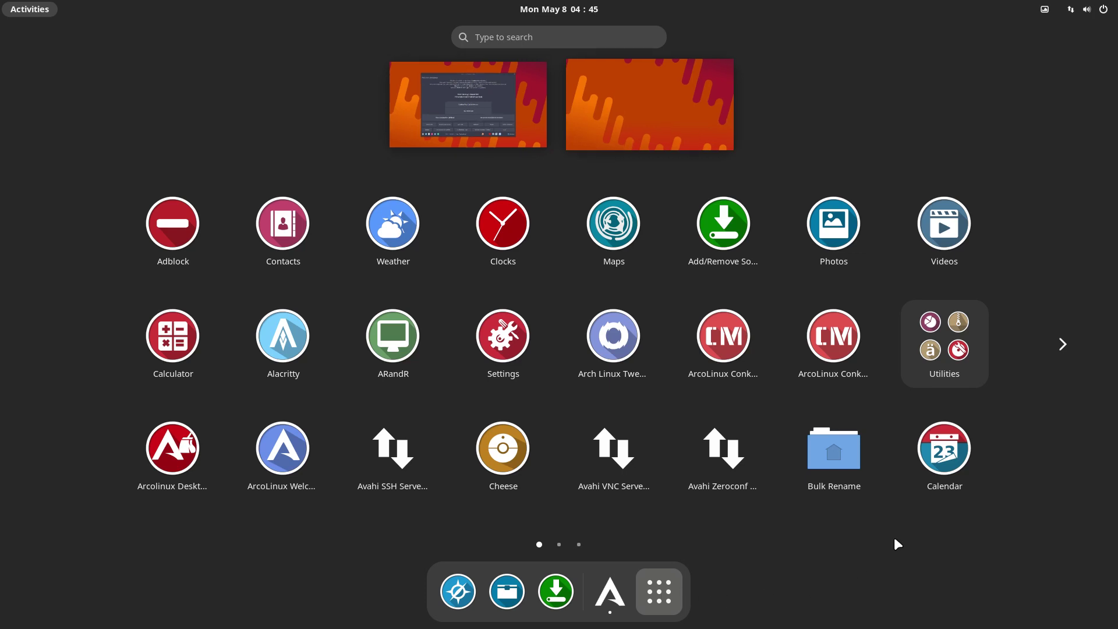
pyautogui.scroll(-1, 897, 545)
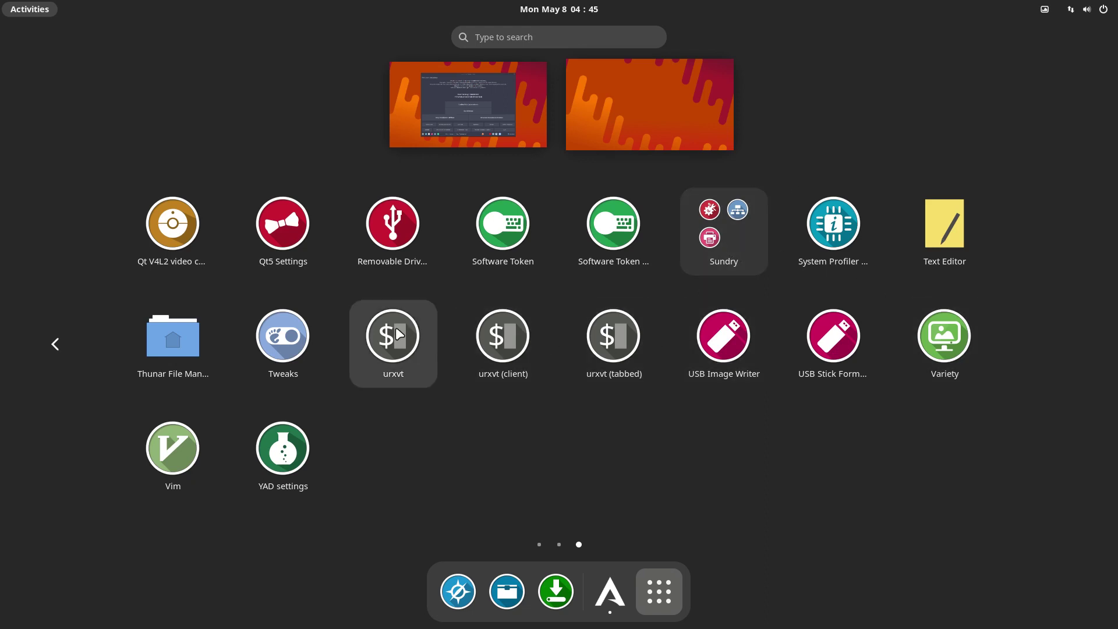
pyautogui.click(173, 338)
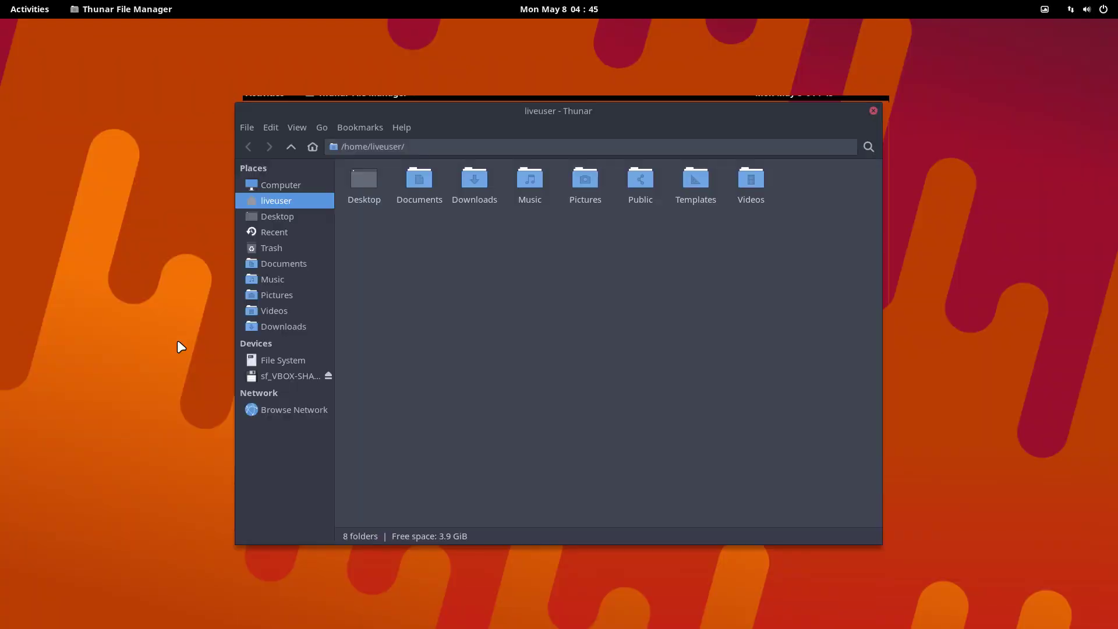
pyautogui.click(873, 109)
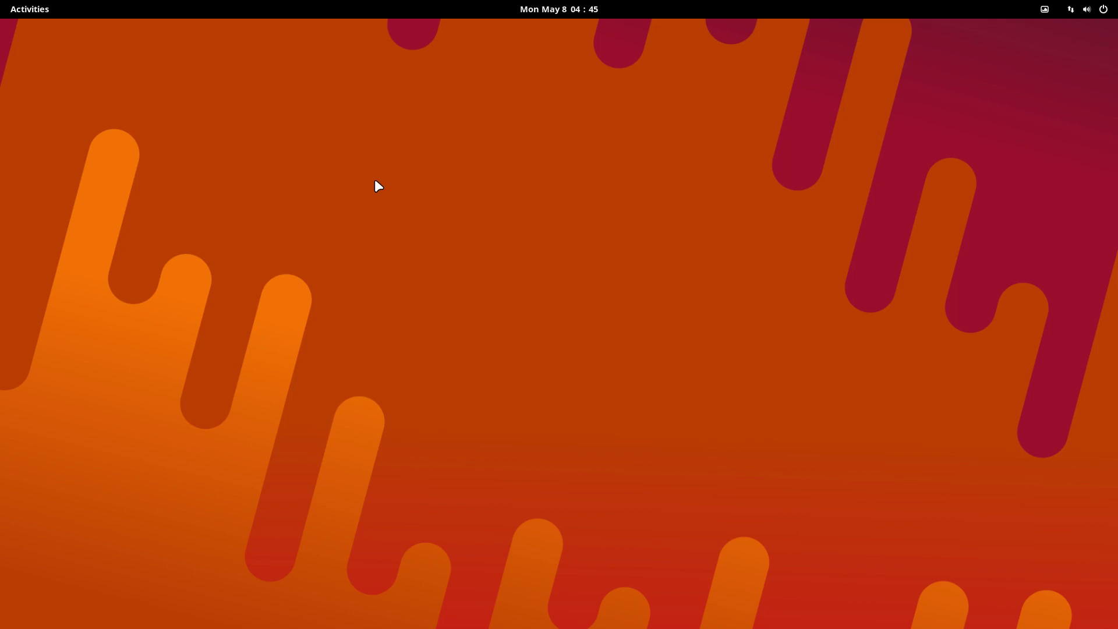
pyautogui.click(30, 11)
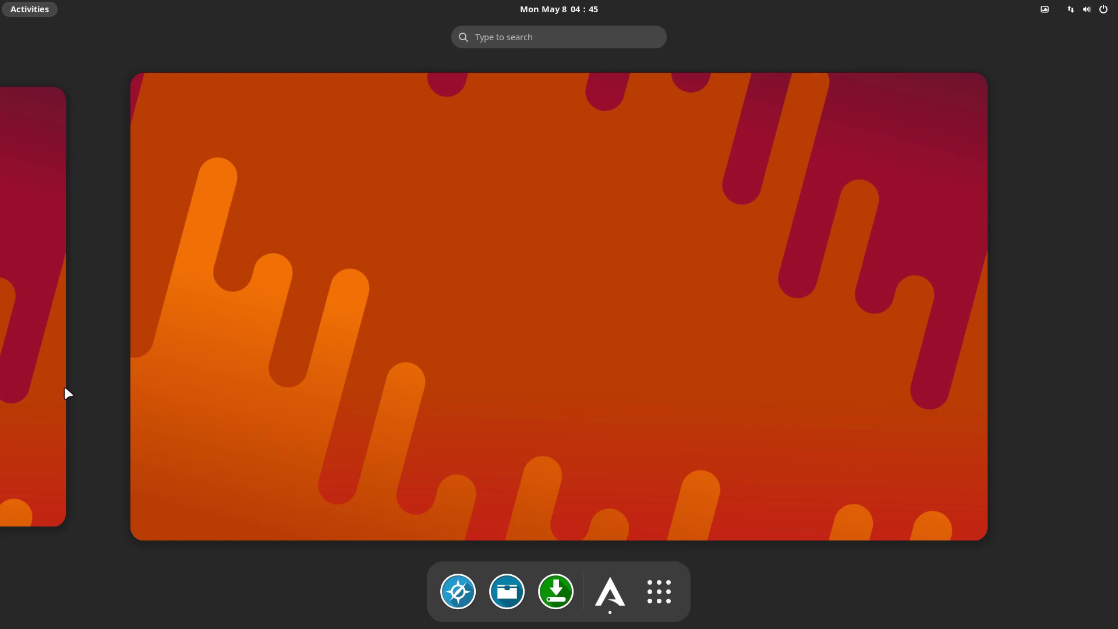
# Step: Switch to the left workspace and bring the ArcoLinux Welcome App window to the front
pyautogui.click(48, 397)
pyautogui.click(721, 320)
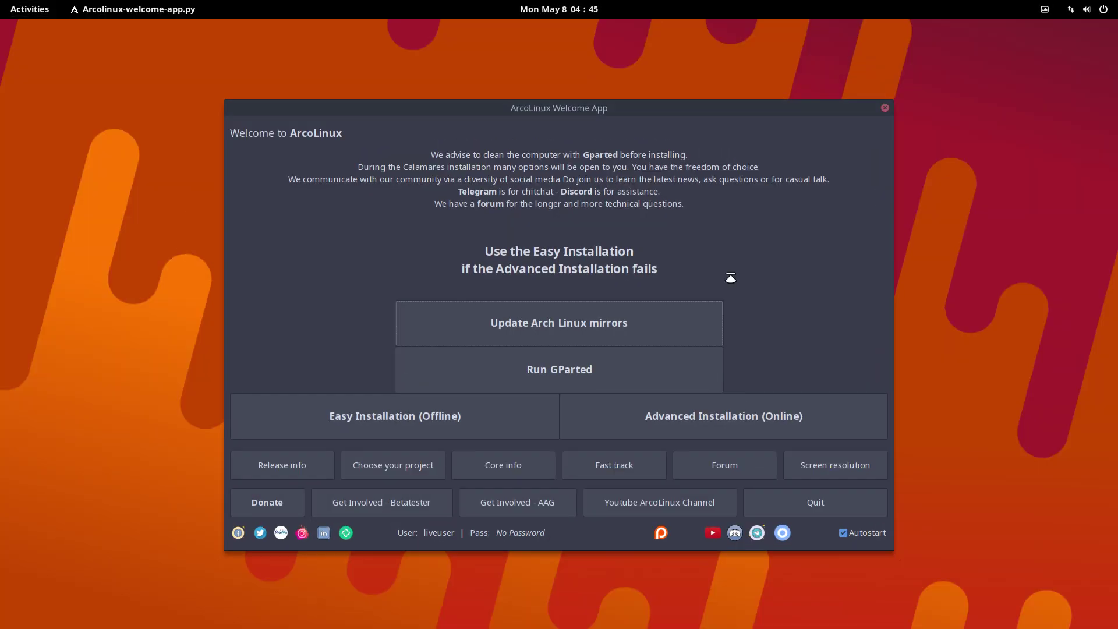